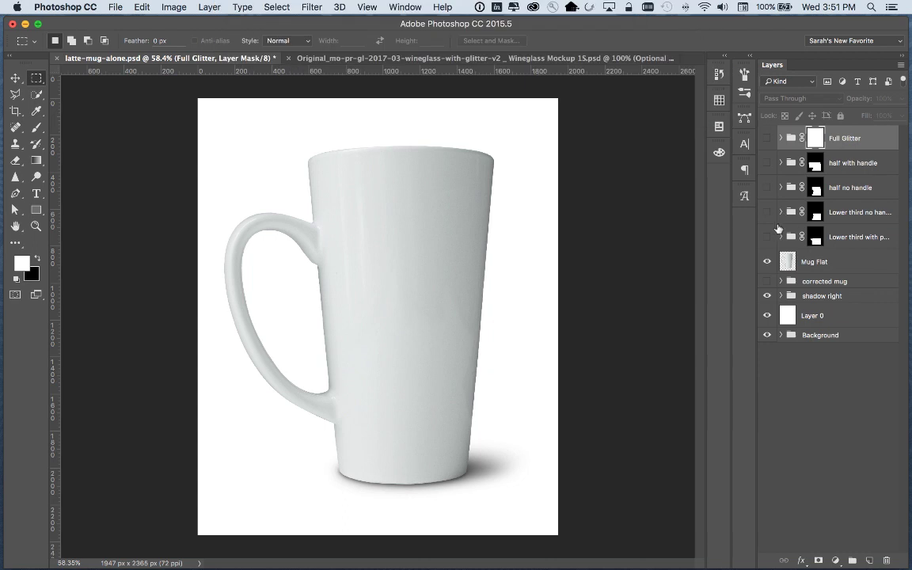
Preview the glitter variants on the mug, leaving the pink glitter lower third showing
{"action": "left_click", "coordinate": [766, 238]}
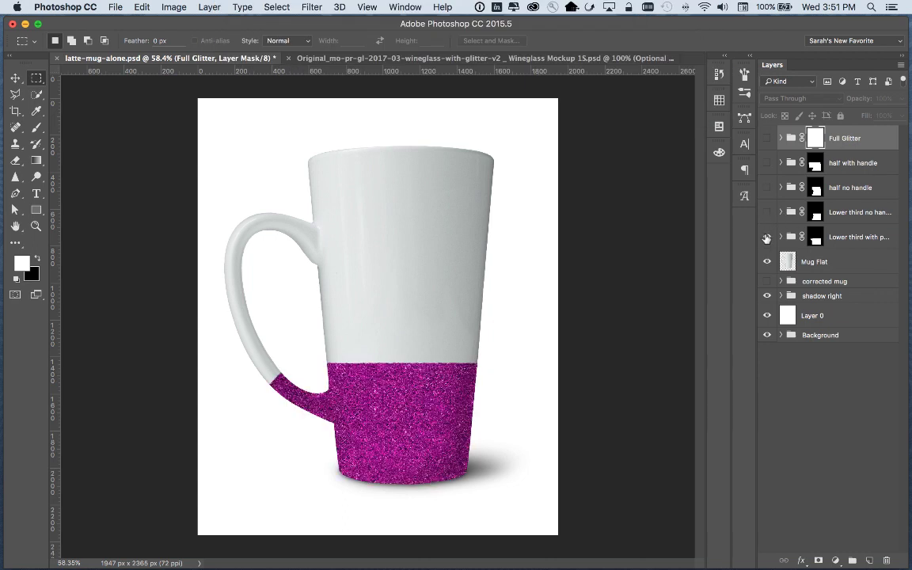
{"action": "left_click", "coordinate": [767, 237]}
{"action": "left_click", "coordinate": [767, 212]}
{"action": "left_click", "coordinate": [766, 212]}
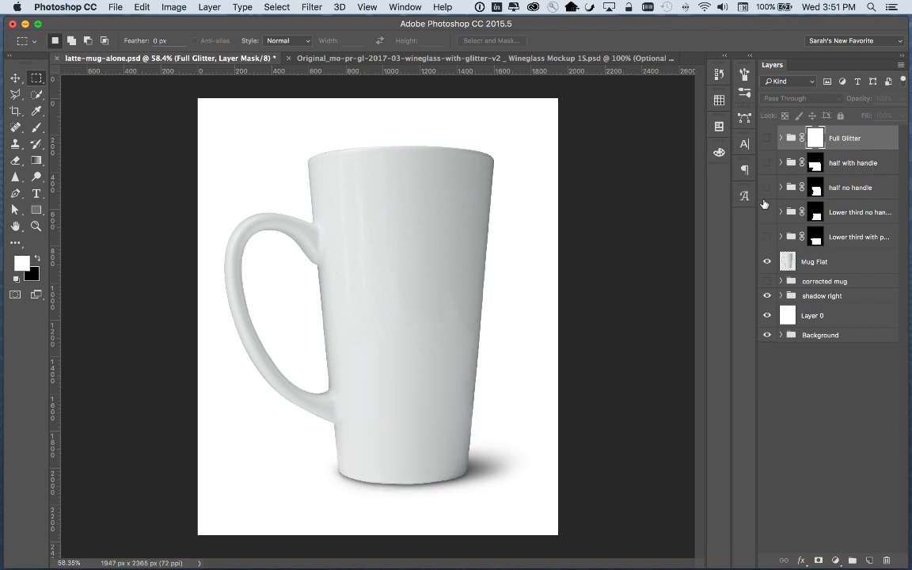
{"action": "left_click", "coordinate": [766, 188]}
{"action": "left_click", "coordinate": [766, 188]}
{"action": "left_click", "coordinate": [766, 163]}
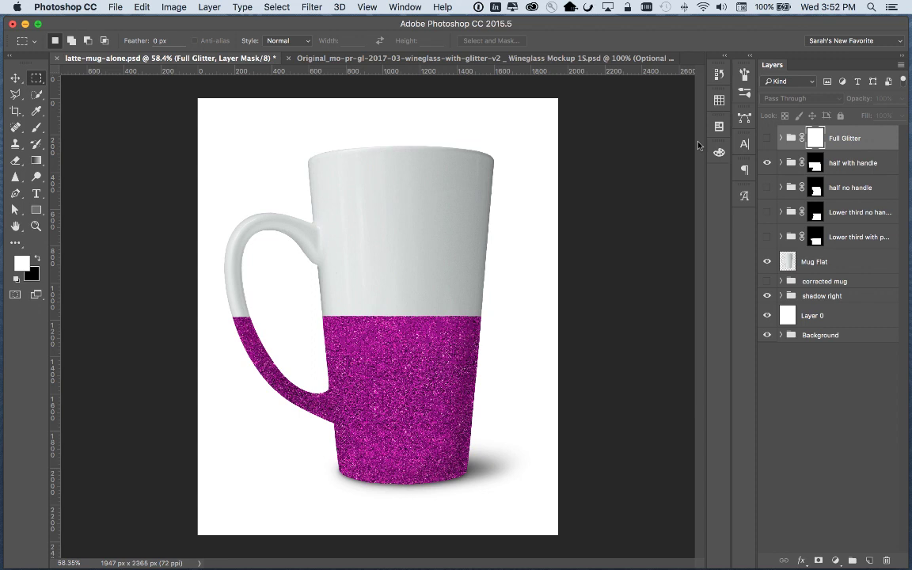
{"action": "left_click", "coordinate": [766, 162]}
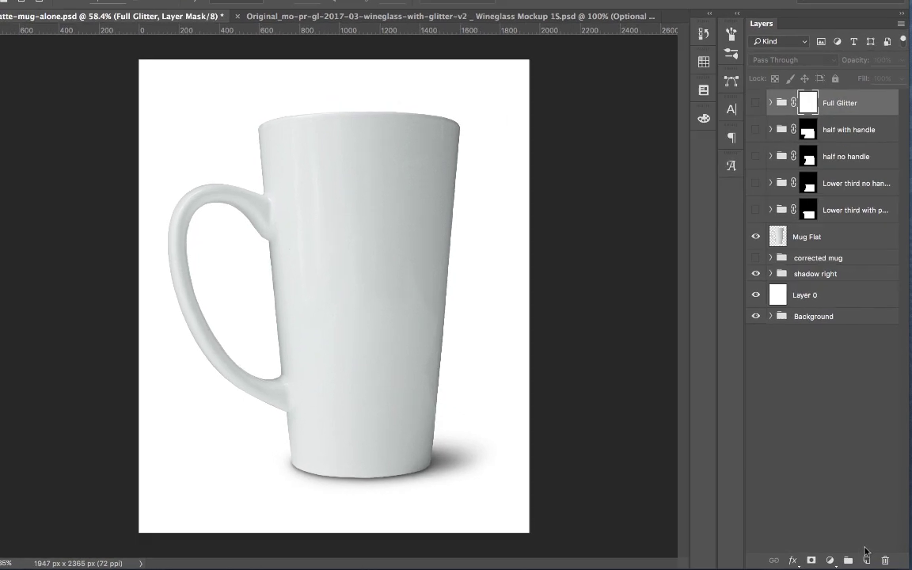
Create a new empty layer named Layer 4 from the Layers panel menu
{"action": "left_click", "coordinate": [866, 559]}
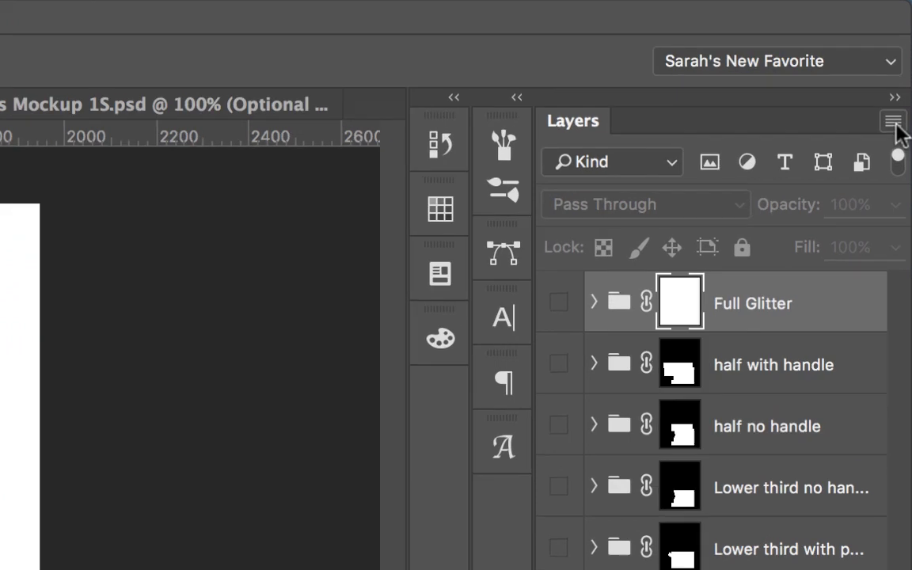
{"action": "left_click", "coordinate": [901, 66]}
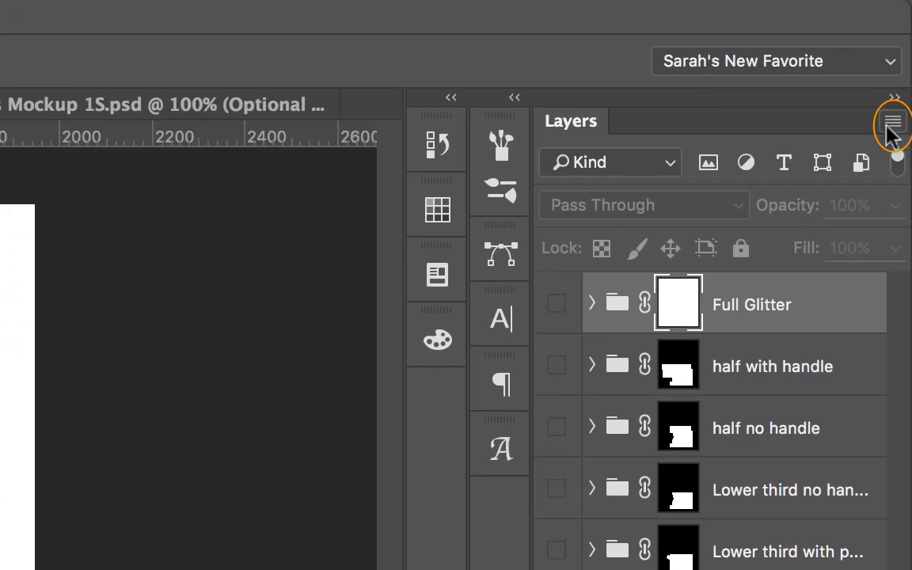
{"action": "left_click", "coordinate": [891, 122]}
{"action": "left_click", "coordinate": [746, 145]}
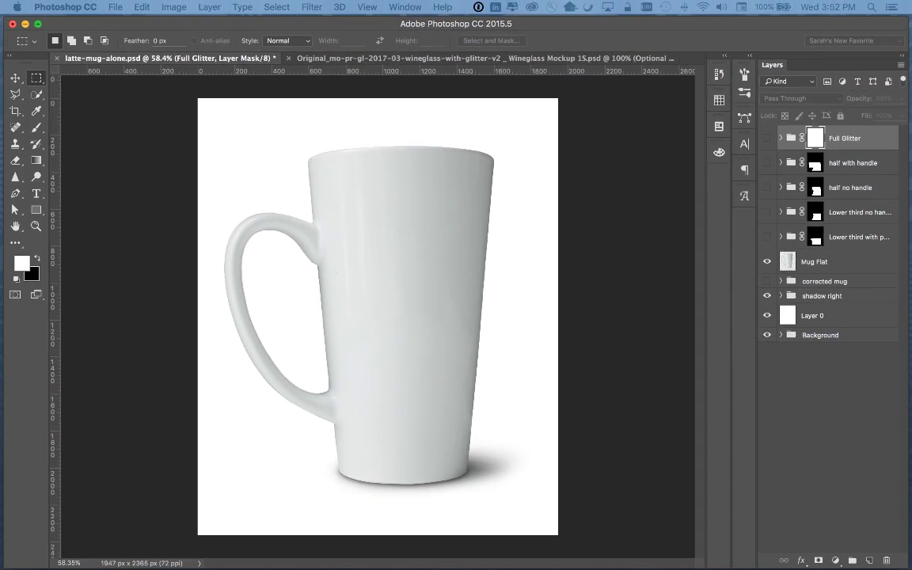
{"action": "left_click_drag", "start_coordinate": [24, 262], "coordinate": [471, 210]}
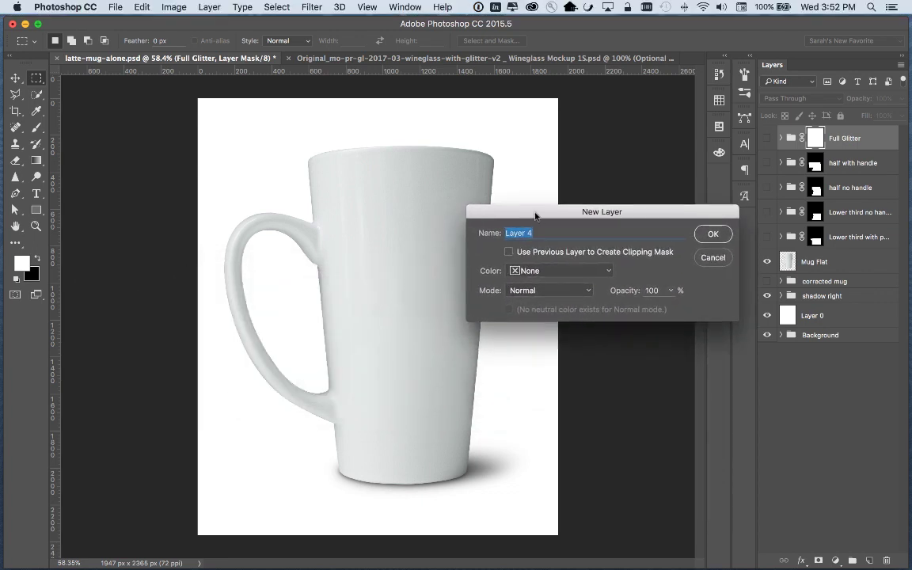
{"action": "left_click", "coordinate": [712, 234]}
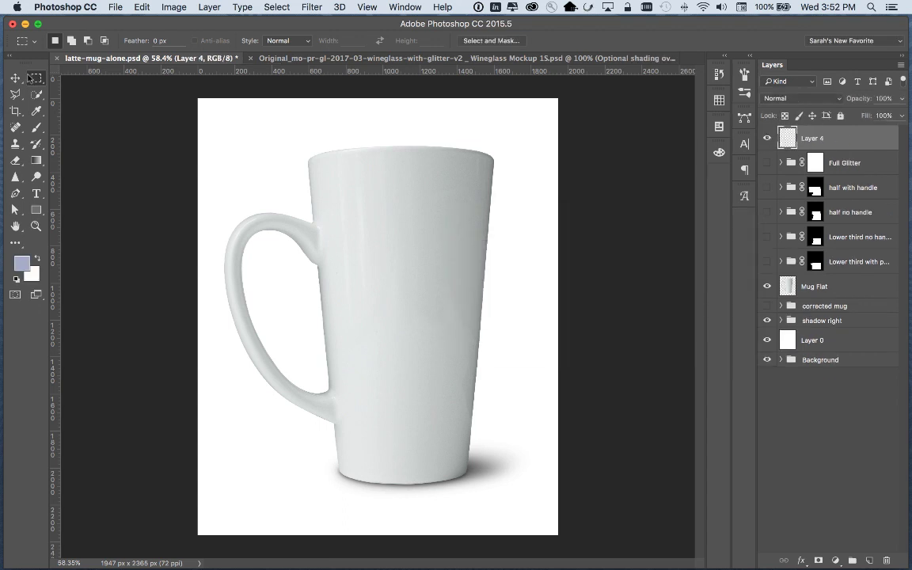
Select a rectangle over the mug body on Layer 4 and fill it with white
{"action": "left_click_drag", "start_coordinate": [304, 143], "coordinate": [497, 489]}
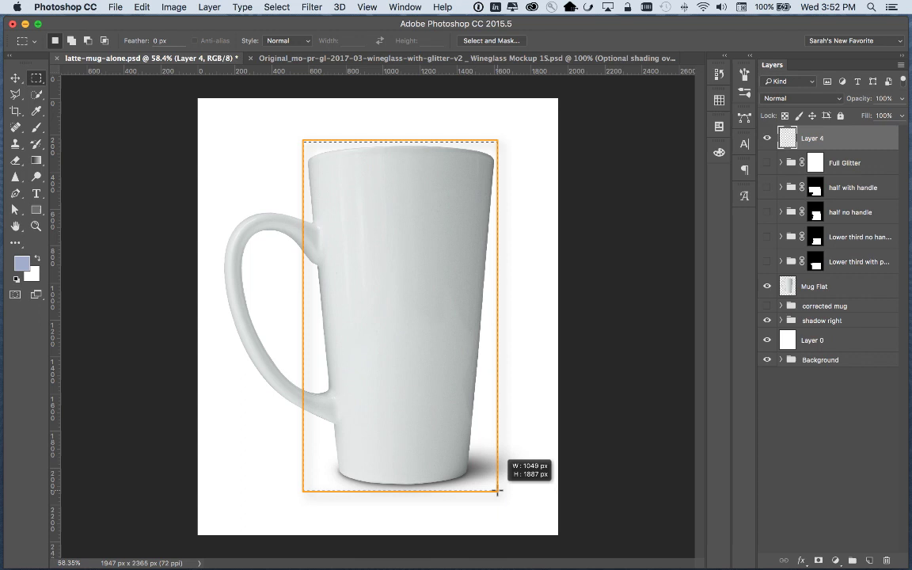
{"action": "left_click_drag", "start_coordinate": [497, 492], "coordinate": [498, 492]}
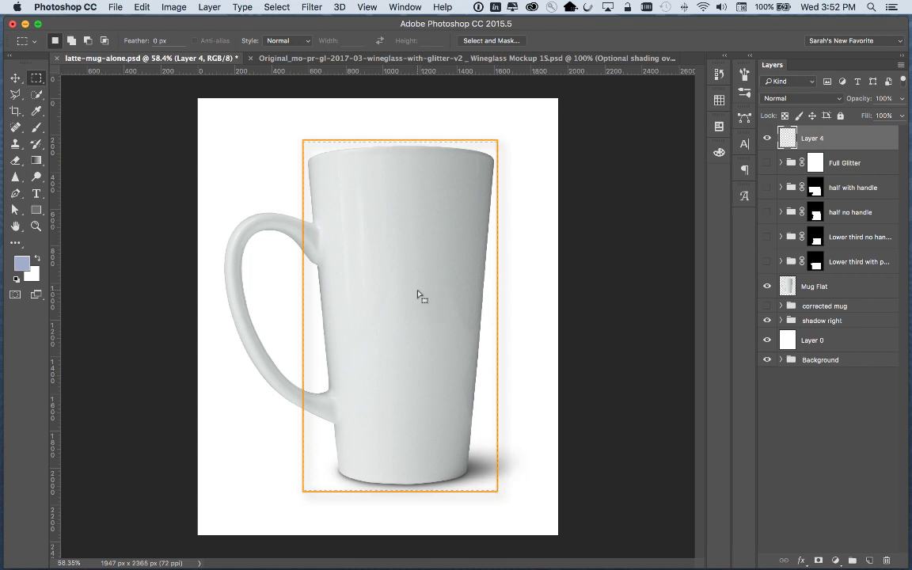
{"action": "left_click", "coordinate": [151, 8]}
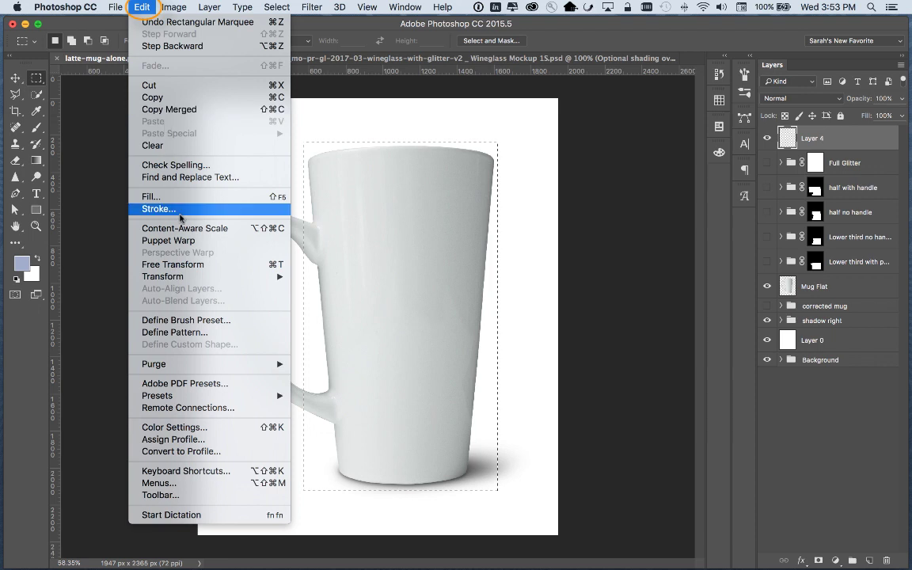
{"action": "key", "text": "Escape"}
{"action": "key", "text": "i"}
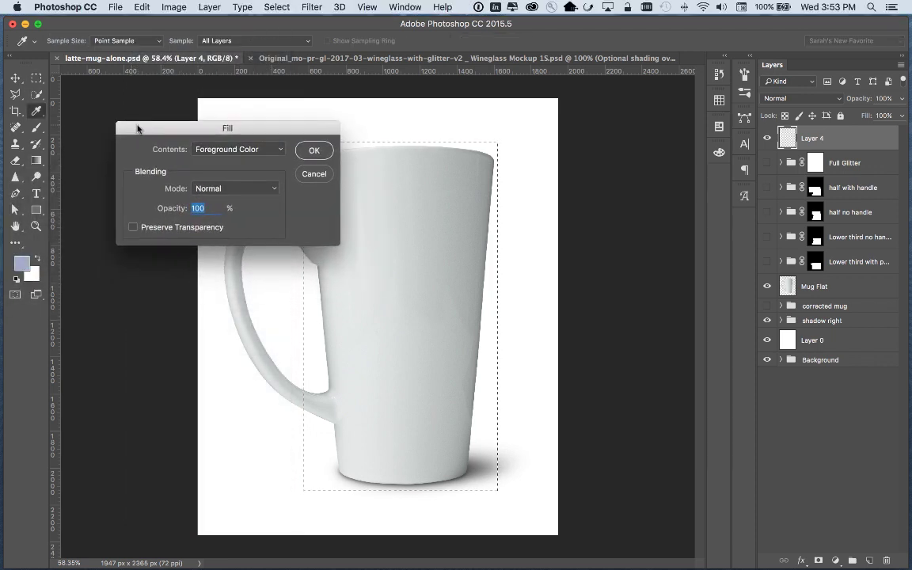
{"action": "left_click", "coordinate": [269, 155]}
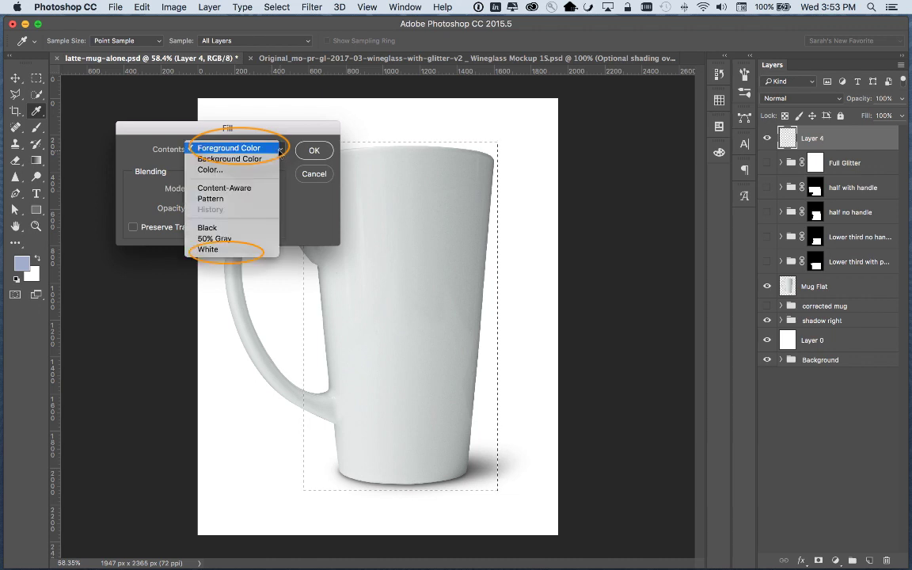
{"action": "left_click", "coordinate": [218, 250]}
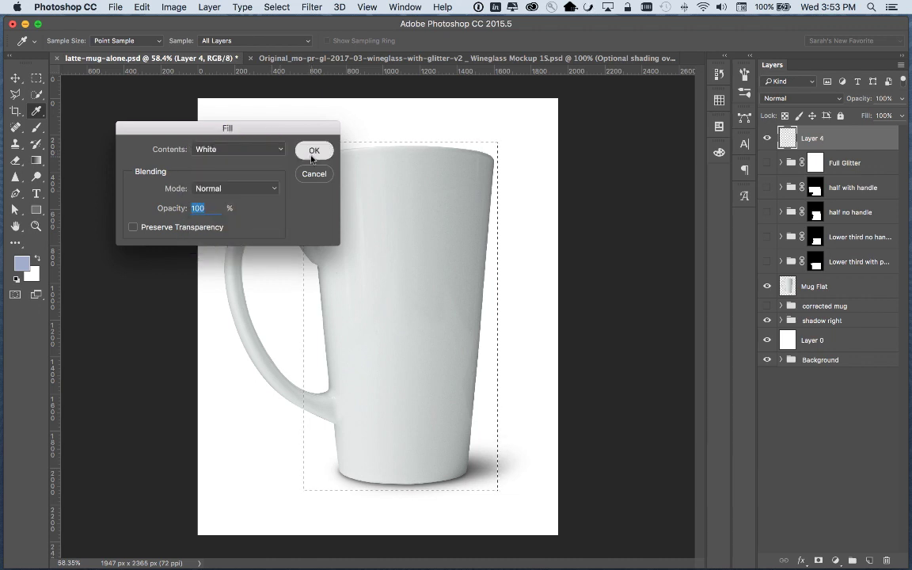
{"action": "left_click", "coordinate": [314, 151]}
{"action": "left_click", "coordinate": [277, 7]}
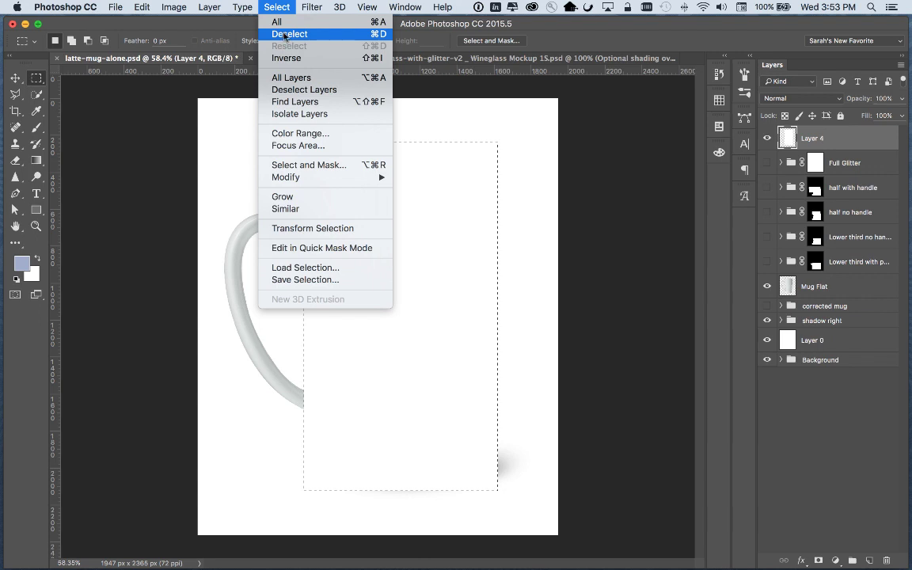
Deselect, convert Layer 4 to a smart object, and leave it at 100% opacity
{"action": "left_click", "coordinate": [286, 35]}
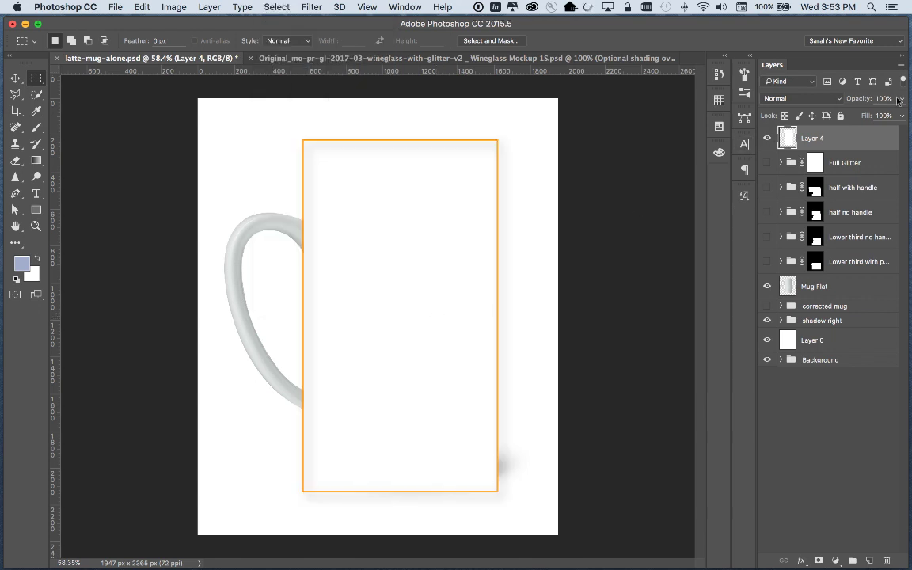
{"action": "left_click_drag", "start_coordinate": [869, 102], "coordinate": [840, 105]}
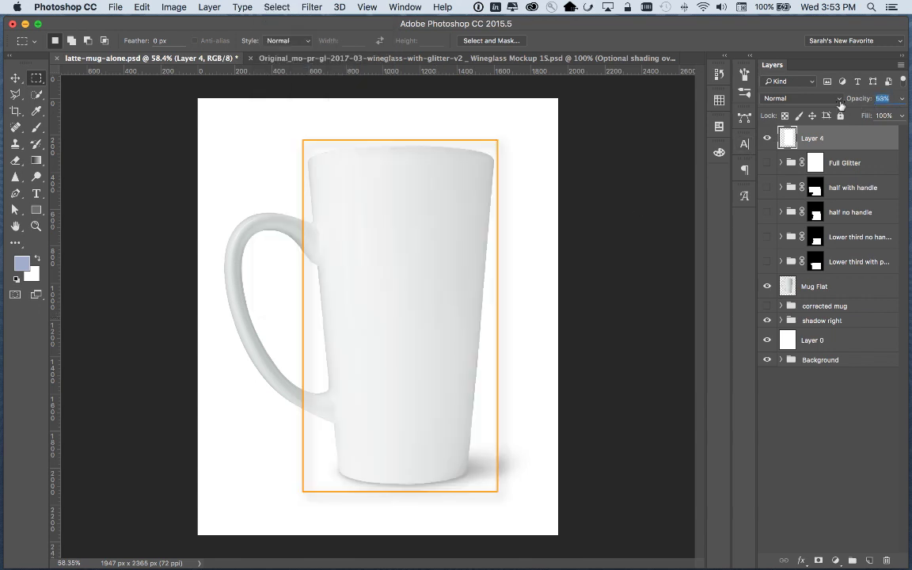
{"action": "left_click_drag", "start_coordinate": [841, 105], "coordinate": [816, 93]}
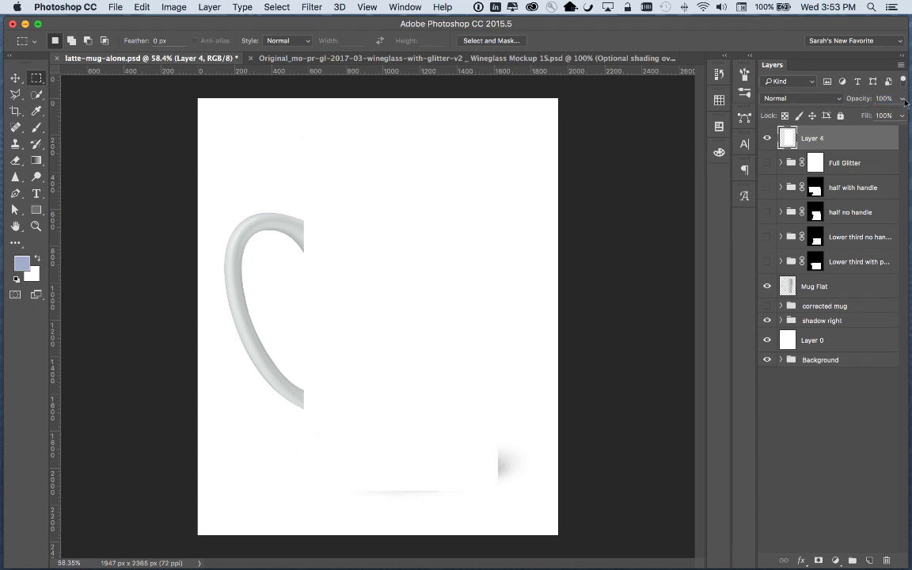
{"action": "right_click", "coordinate": [826, 139]}
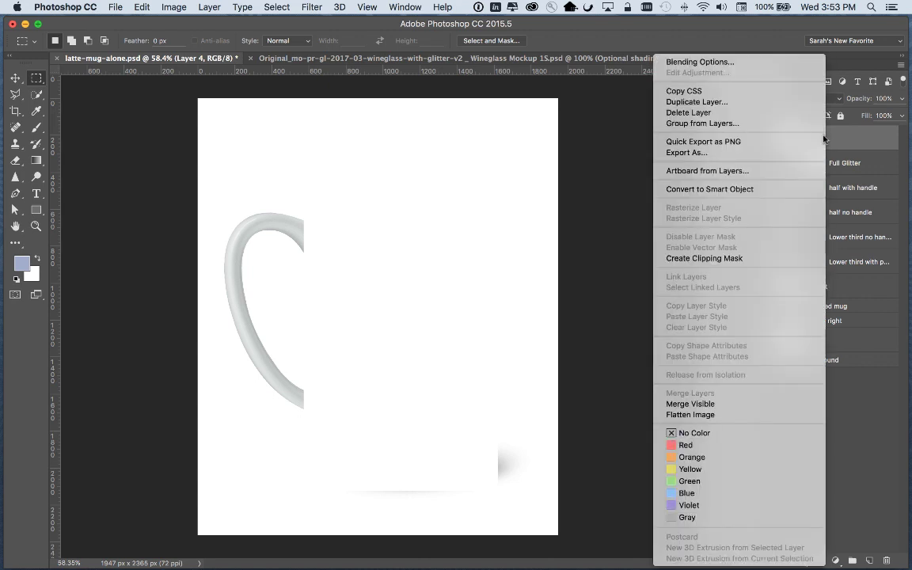
{"action": "left_click", "coordinate": [759, 189]}
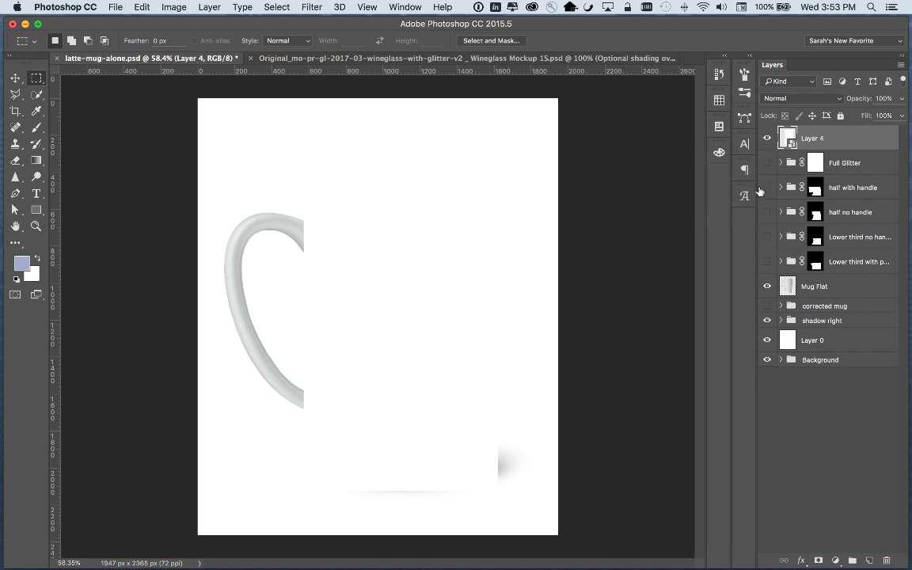
{"action": "mouse_move", "coordinate": [863, 103]}
{"action": "left_mouse_down"}
{"action": "mouse_move", "coordinate": [756, 95]}
{"action": "mouse_move", "coordinate": [853, 103]}
{"action": "left_mouse_up"}
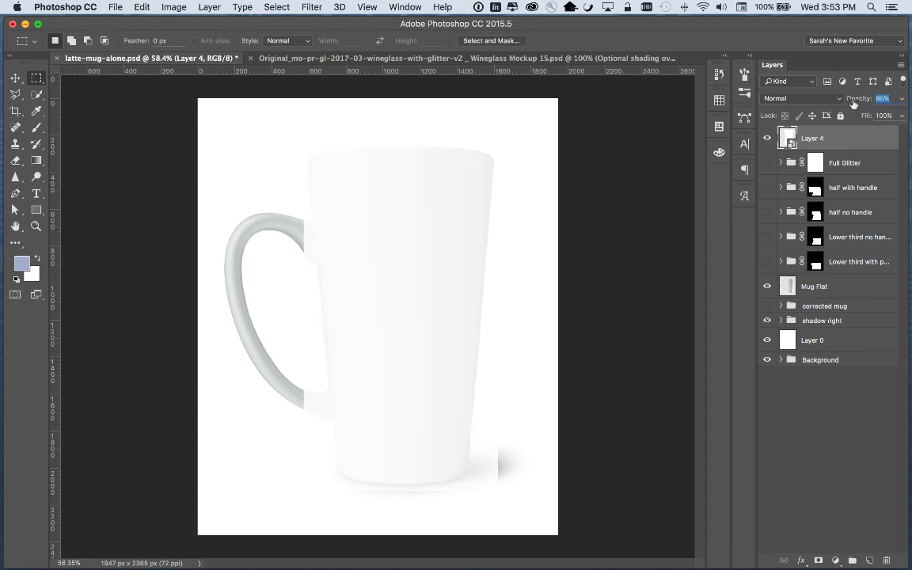
{"action": "left_click_drag", "start_coordinate": [853, 104], "coordinate": [909, 98]}
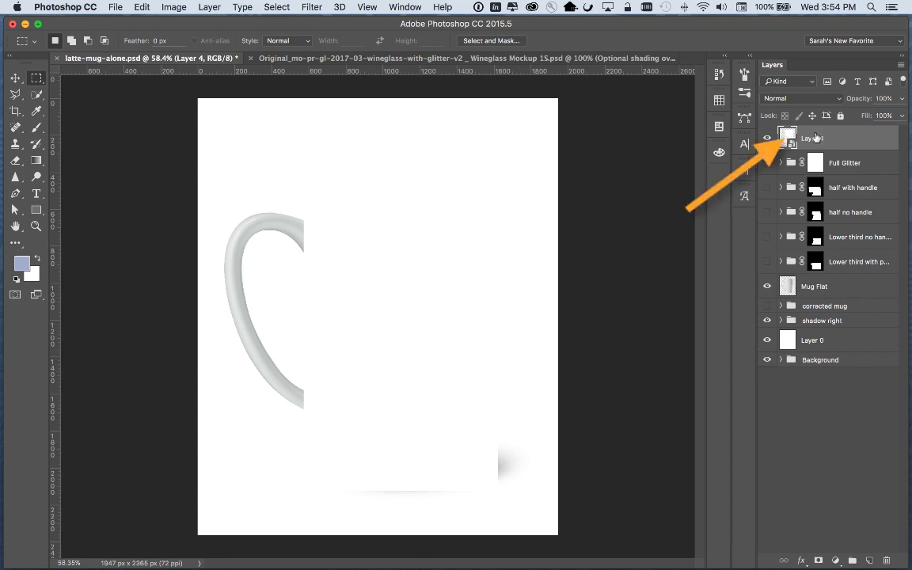
Open the Layer 42 smart object contents and check the foreground colour
{"action": "double_click", "coordinate": [785, 138]}
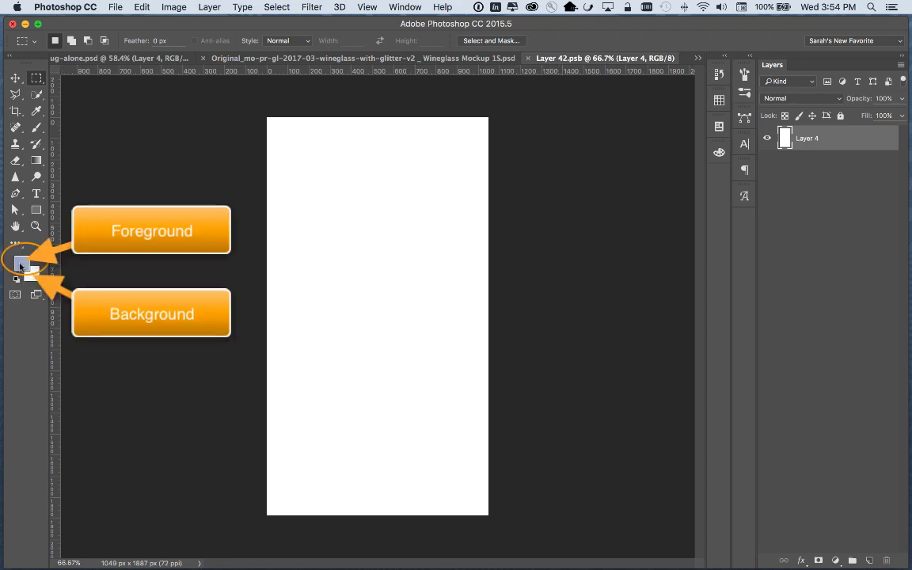
{"action": "key", "text": "i"}
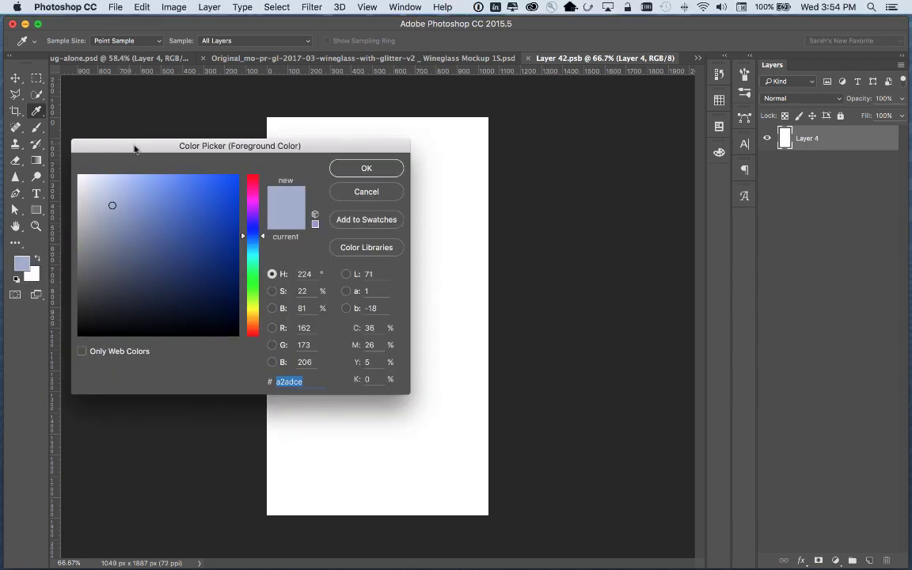
{"action": "left_click", "coordinate": [373, 166]}
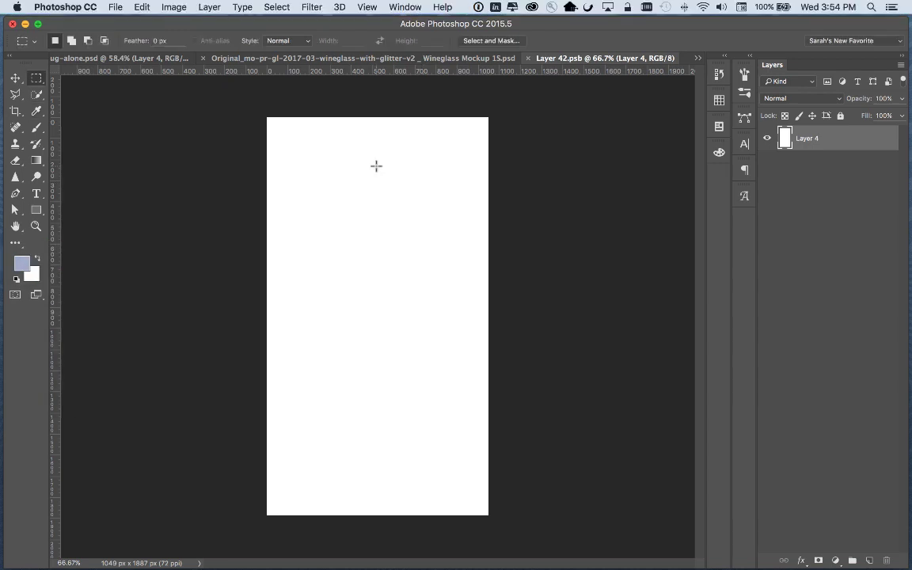
Fill Layer 42.psb with the pale blue foreground colour and save it
{"action": "left_click", "coordinate": [137, 7]}
{"action": "left_click", "coordinate": [193, 202]}
{"action": "left_click", "coordinate": [257, 153]}
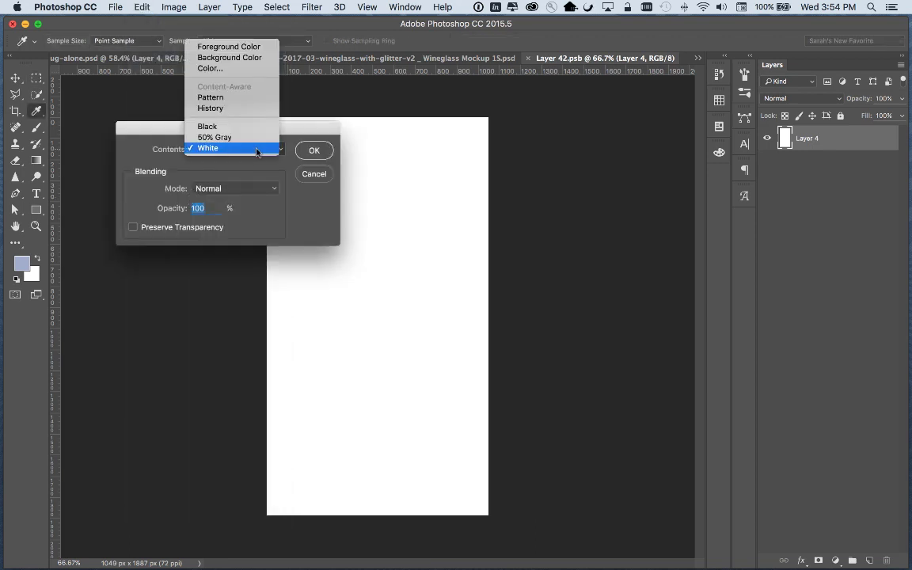
{"action": "left_click", "coordinate": [237, 46]}
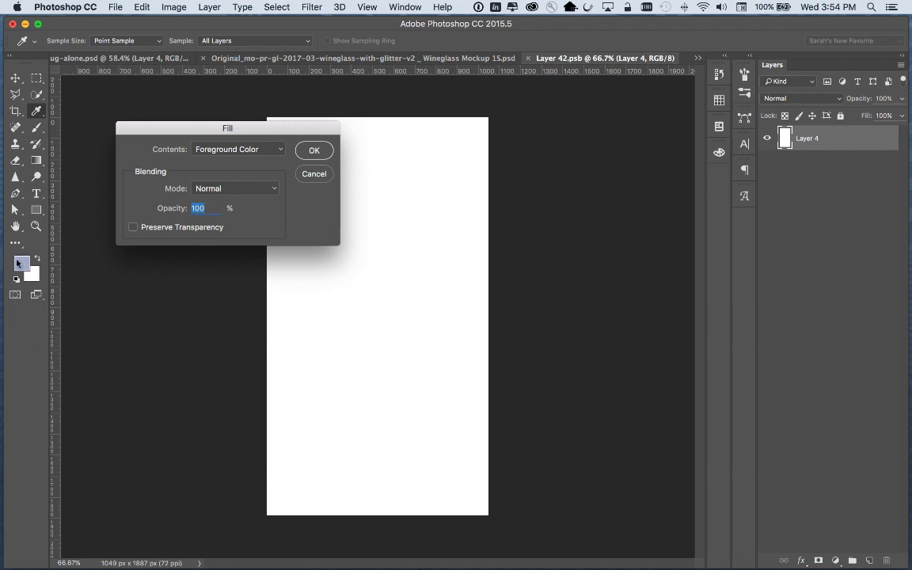
{"action": "left_click", "coordinate": [313, 150]}
{"action": "left_click", "coordinate": [118, 6]}
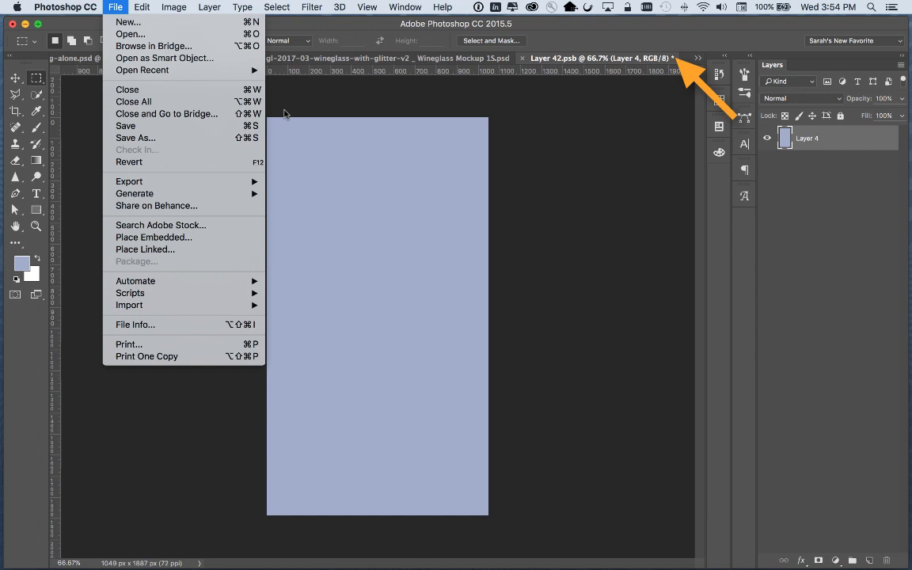
{"action": "left_click", "coordinate": [172, 132]}
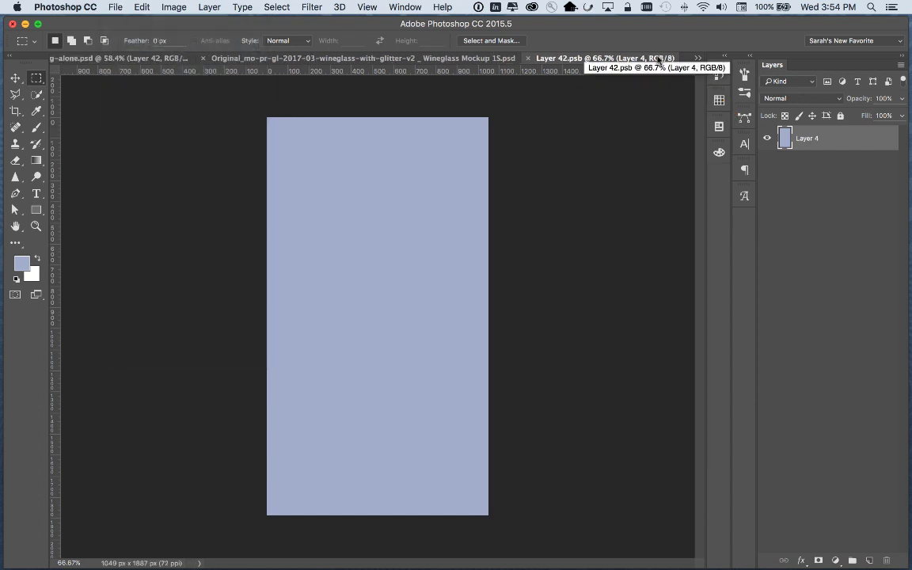
Back in latte-mug-alone.psd, lower Layer 42's opacity to 72%
{"action": "left_click", "coordinate": [129, 61]}
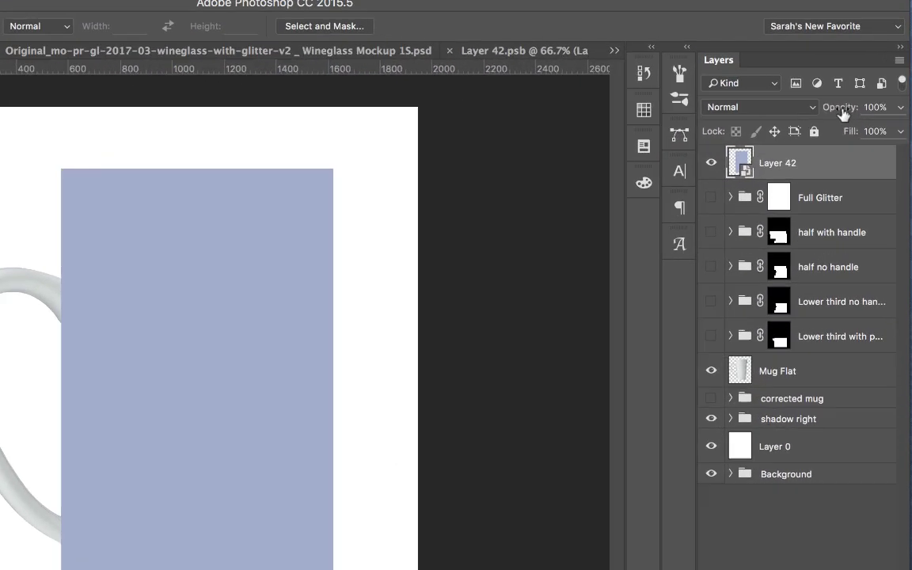
{"action": "left_click_drag", "start_coordinate": [863, 106], "coordinate": [854, 103]}
{"action": "left_click_drag", "start_coordinate": [779, 143], "coordinate": [753, 141]}
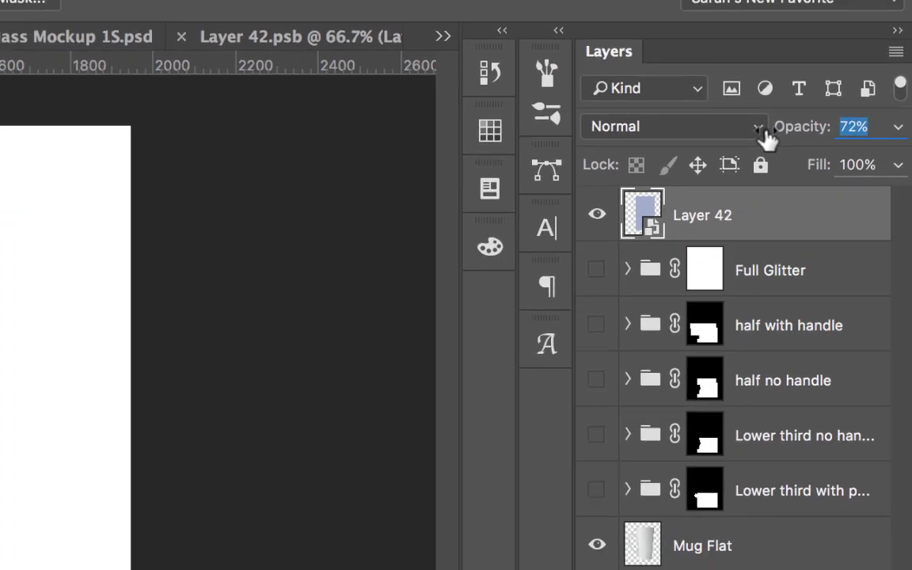
Warp Layer 42, pulling its four corners onto the mug's rim and base
{"action": "left_click", "coordinate": [142, 6]}
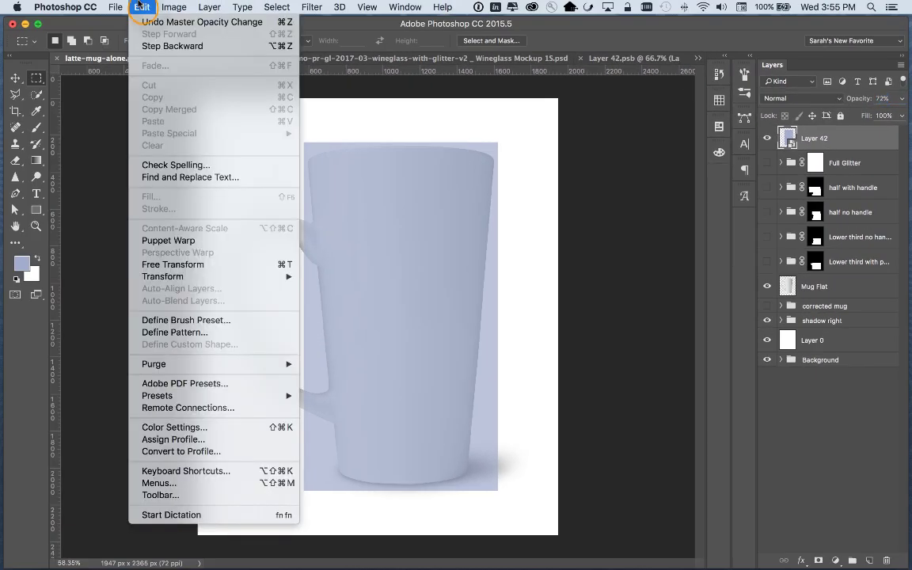
{"action": "mouse_move", "coordinate": [190, 277]}
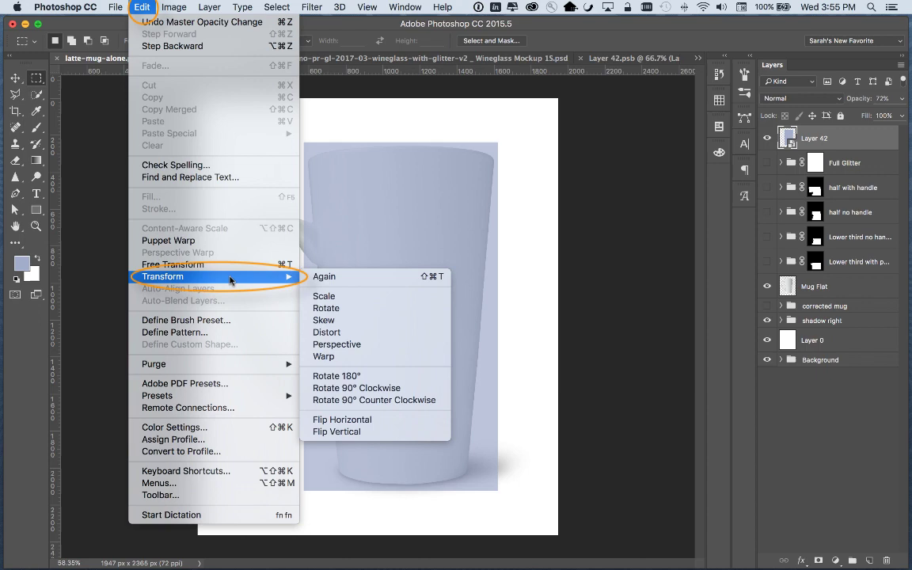
{"action": "left_click", "coordinate": [378, 356]}
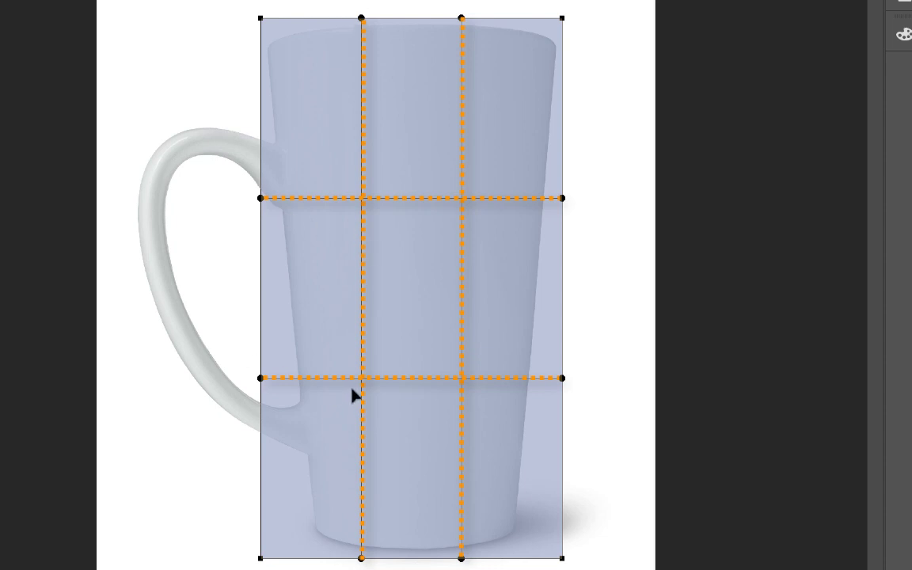
{"action": "left_click", "coordinate": [324, 316]}
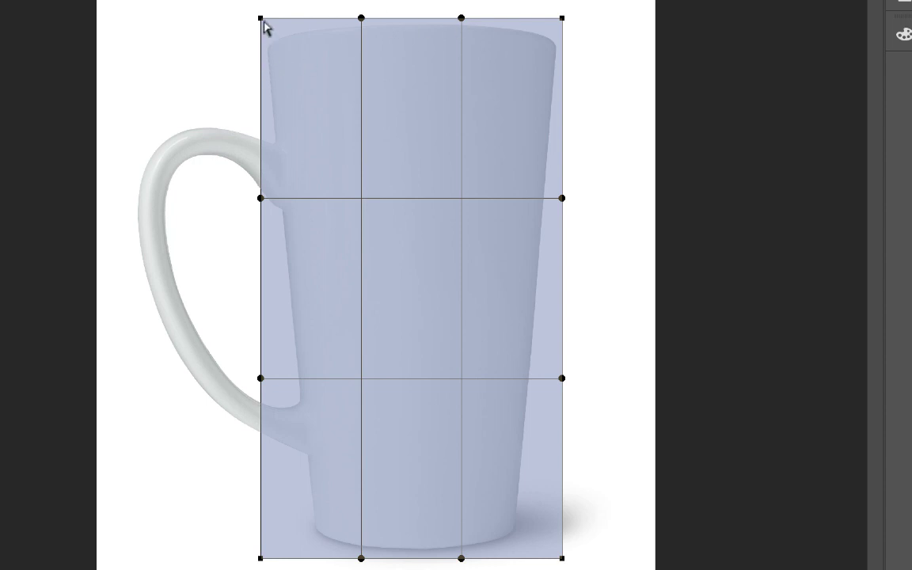
{"action": "left_click_drag", "start_coordinate": [261, 18], "coordinate": [268, 45]}
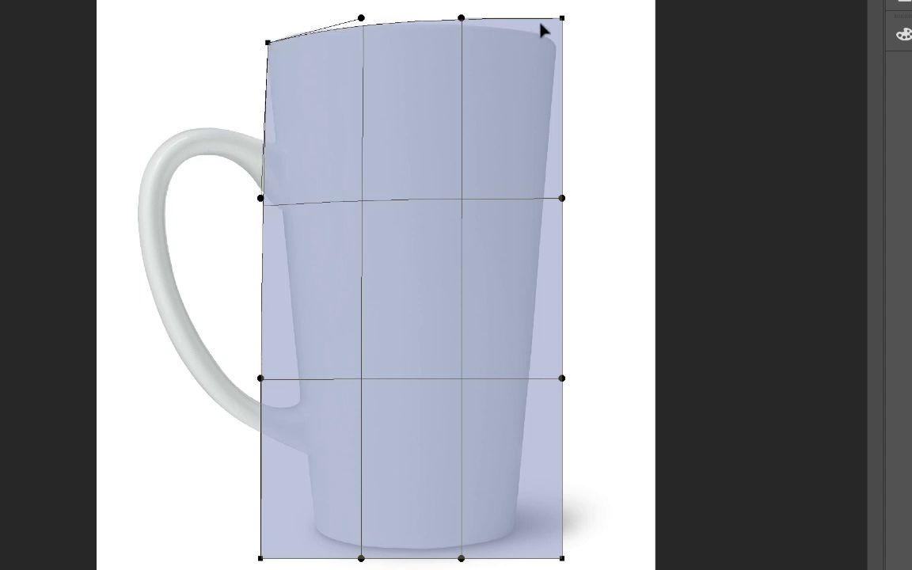
{"action": "left_click_drag", "start_coordinate": [562, 18], "coordinate": [557, 49]}
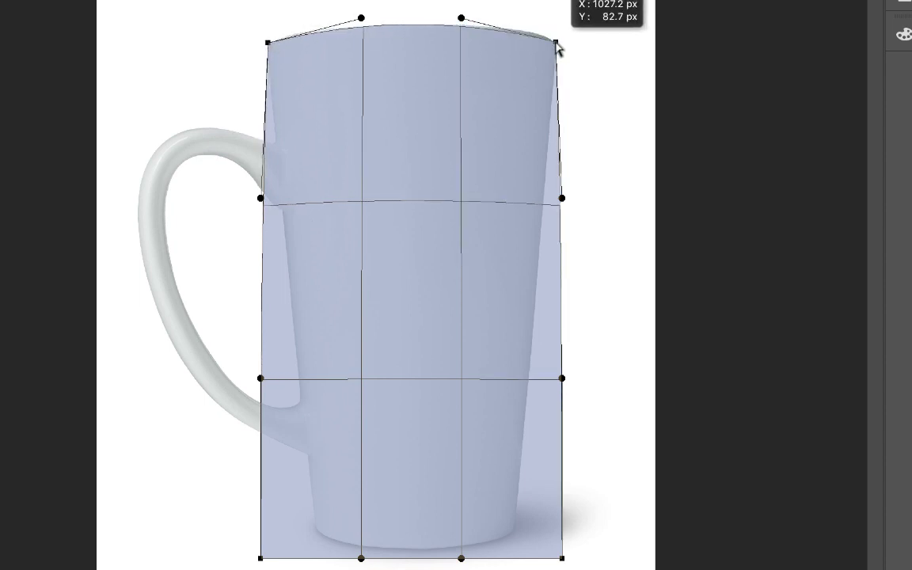
{"action": "left_click_drag", "start_coordinate": [563, 558], "coordinate": [517, 532]}
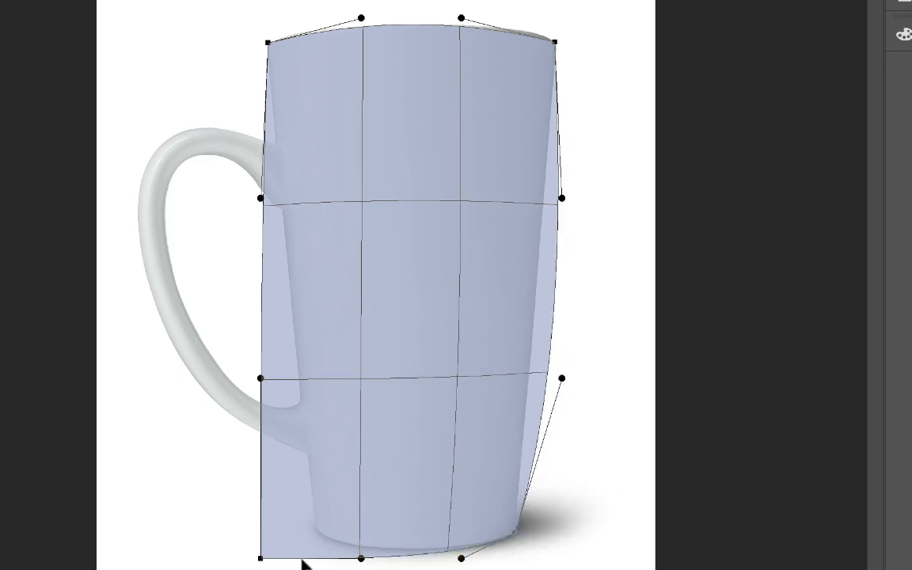
{"action": "left_click_drag", "start_coordinate": [261, 558], "coordinate": [315, 533]}
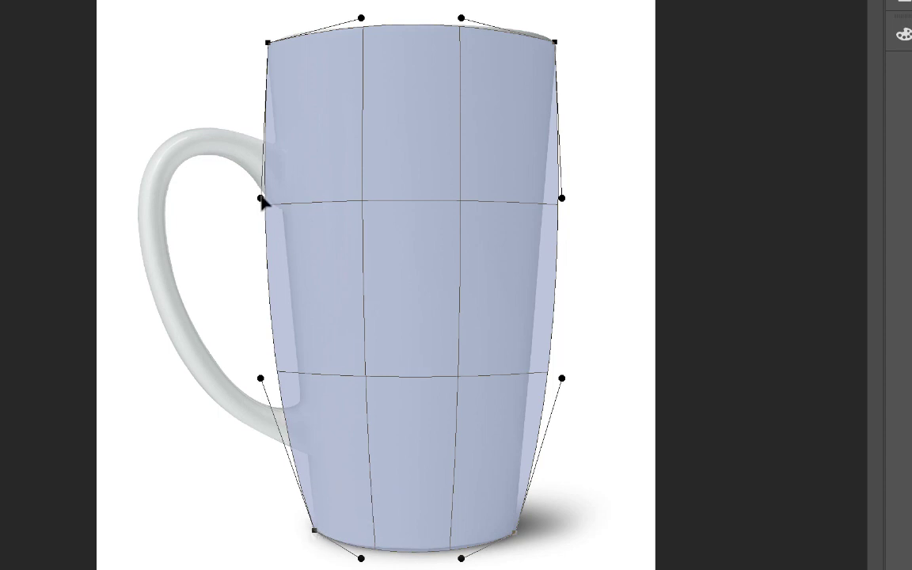
Pull the warp's side edges and top curve in to follow the mug body, then commit
{"action": "left_click_drag", "start_coordinate": [261, 199], "coordinate": [281, 200]}
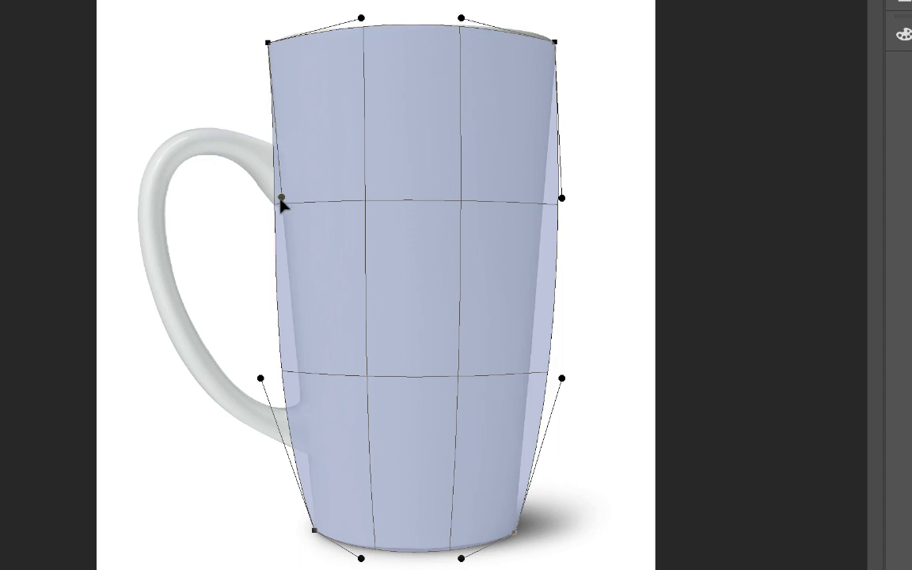
{"action": "left_click_drag", "start_coordinate": [261, 379], "coordinate": [297, 385]}
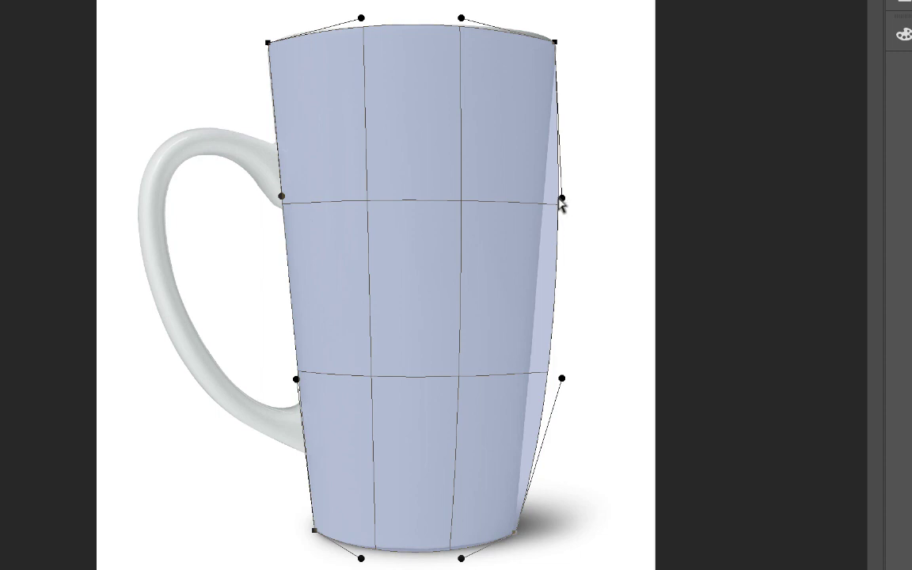
{"action": "left_click_drag", "start_coordinate": [561, 199], "coordinate": [540, 198]}
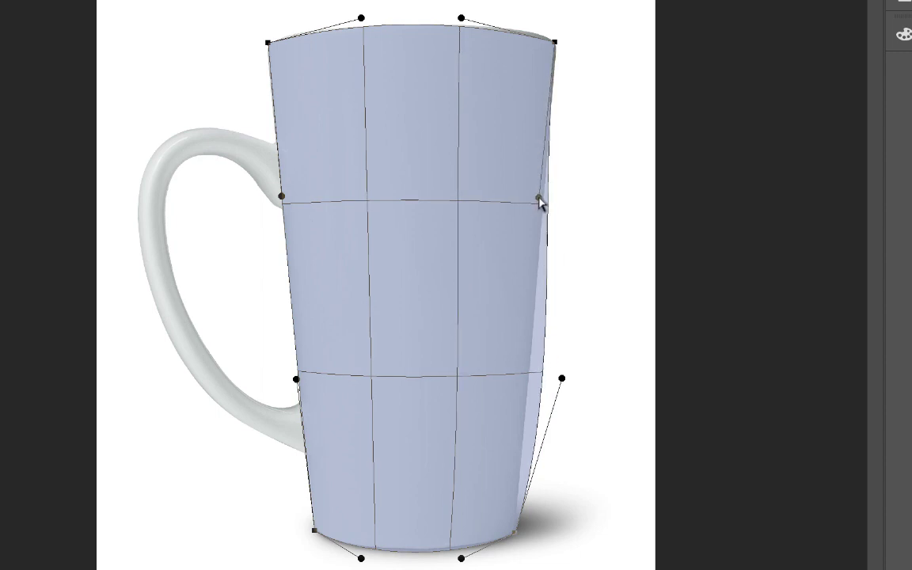
{"action": "left_click_drag", "start_coordinate": [562, 378], "coordinate": [527, 401]}
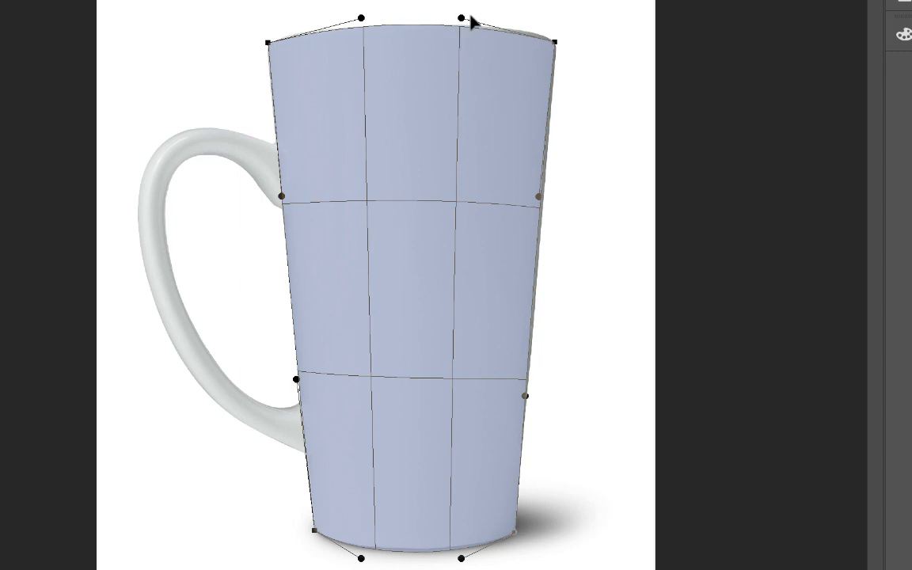
{"action": "mouse_move", "coordinate": [464, 19]}
{"action": "left_mouse_down"}
{"action": "mouse_move", "coordinate": [510, 24]}
{"action": "mouse_move", "coordinate": [468, 23]}
{"action": "left_mouse_up"}
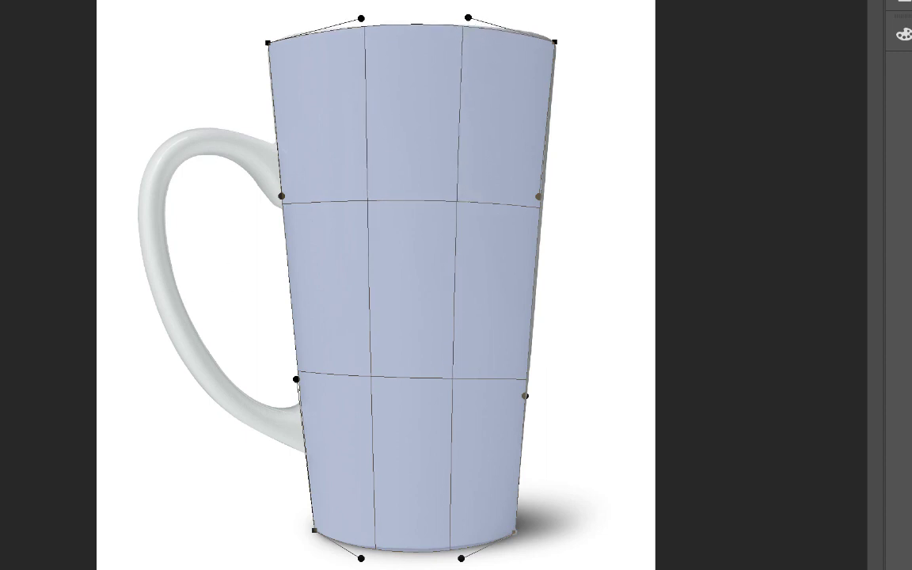
{"action": "key", "text": "v"}
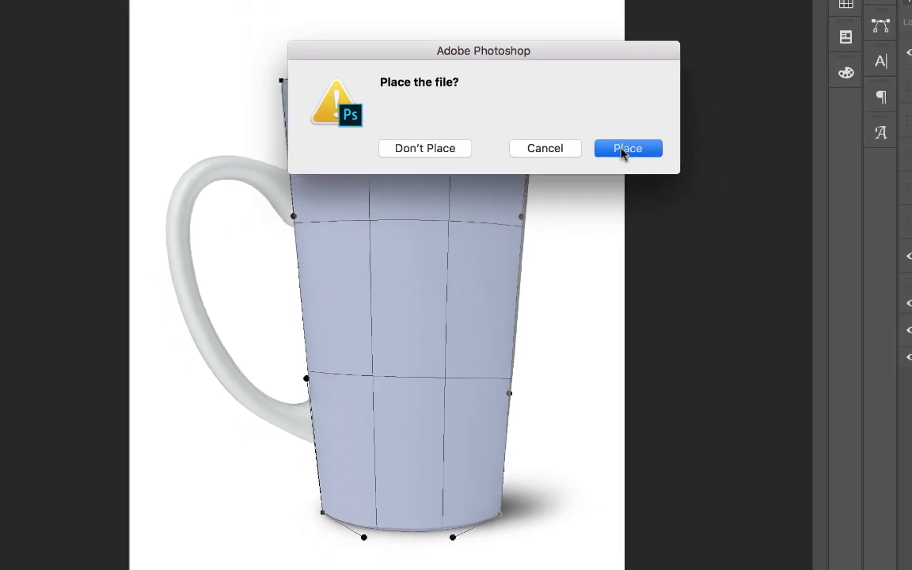
{"action": "left_click", "coordinate": [643, 120]}
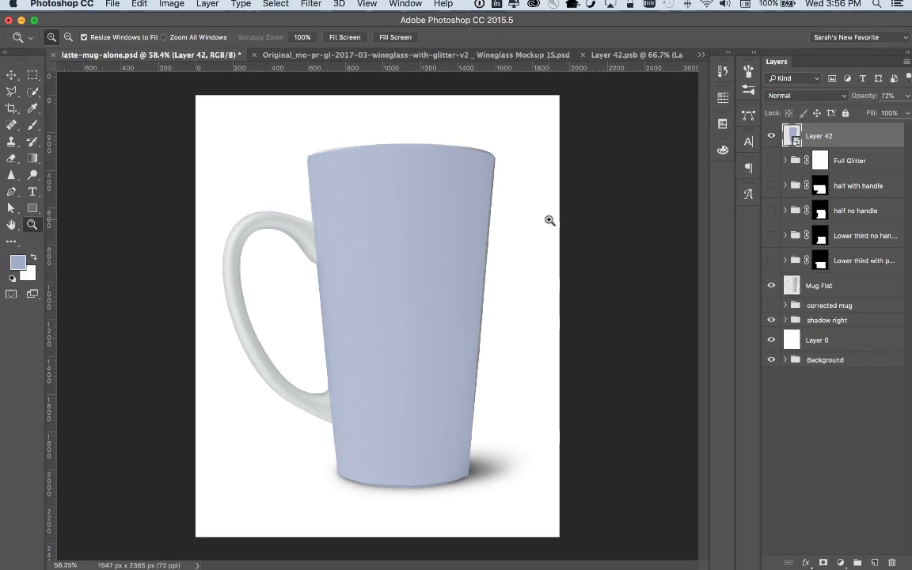
{"action": "left_click_drag", "start_coordinate": [421, 138], "coordinate": [532, 208]}
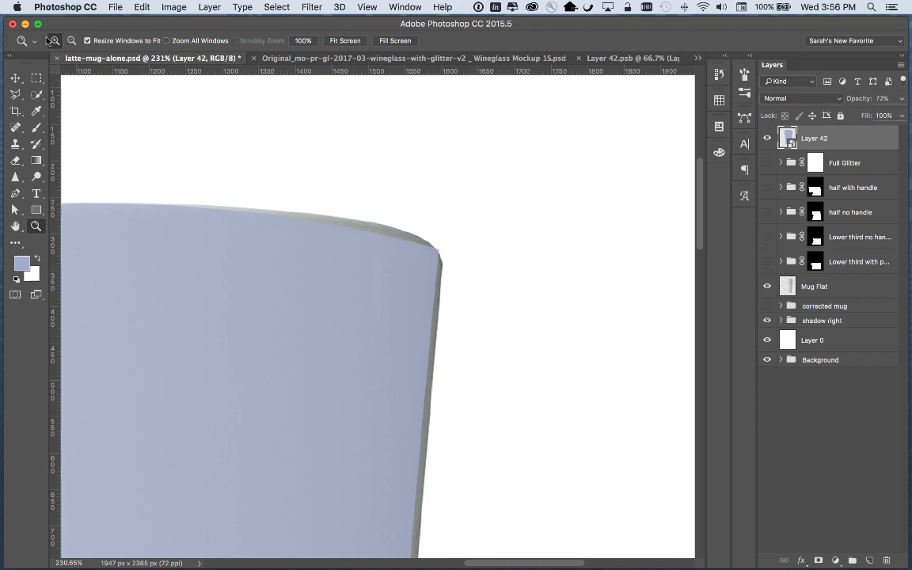
{"action": "left_click", "coordinate": [135, 7]}
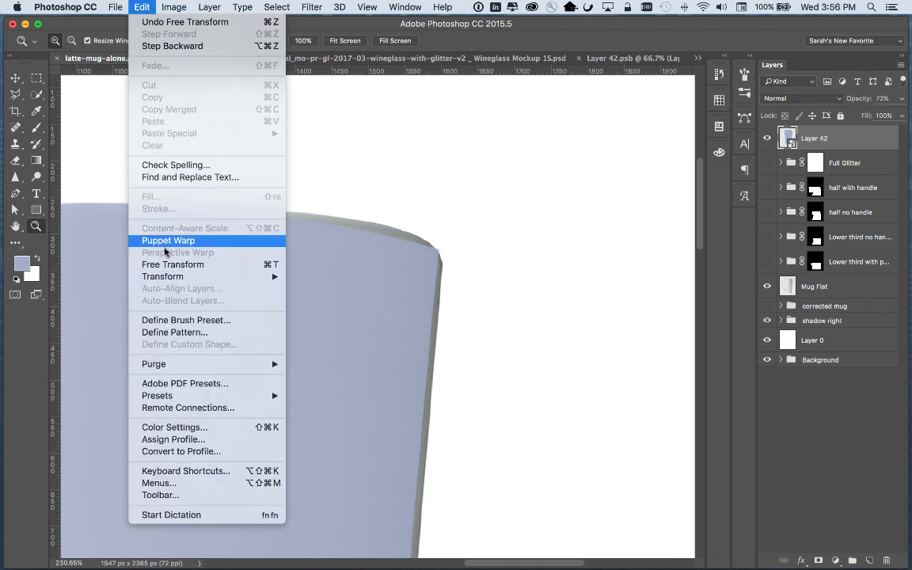
{"action": "mouse_move", "coordinate": [225, 276]}
{"action": "left_click", "coordinate": [322, 362]}
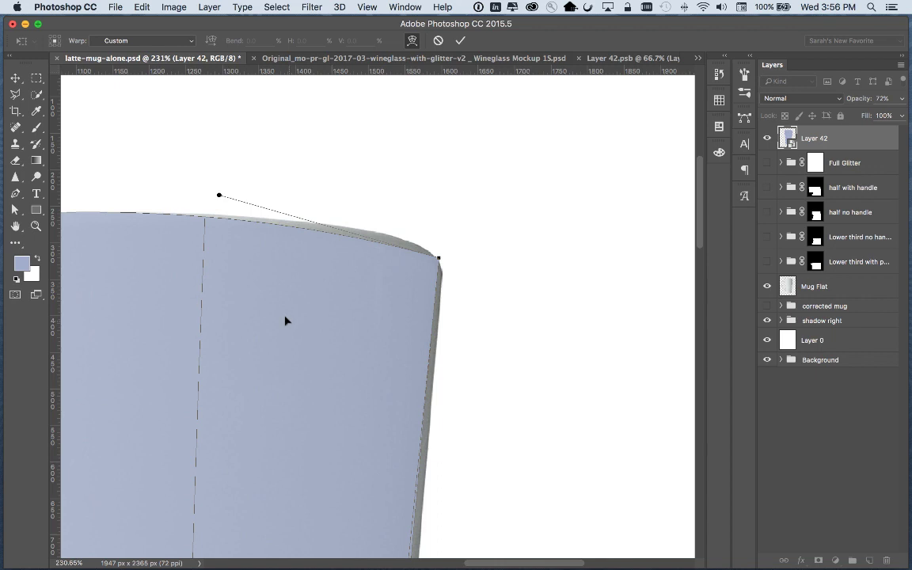
{"action": "key", "text": "space"}
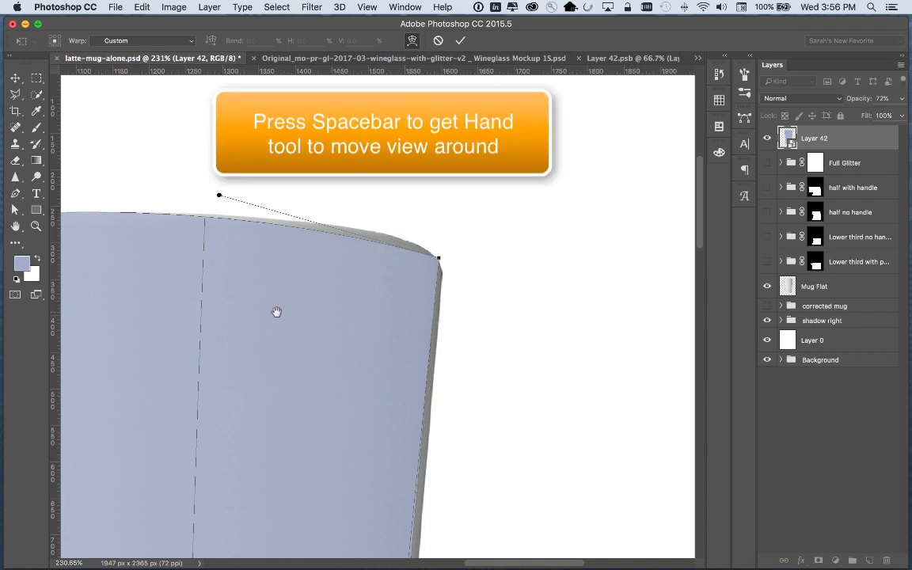
{"action": "left_click_drag", "start_coordinate": [235, 341], "coordinate": [330, 330]}
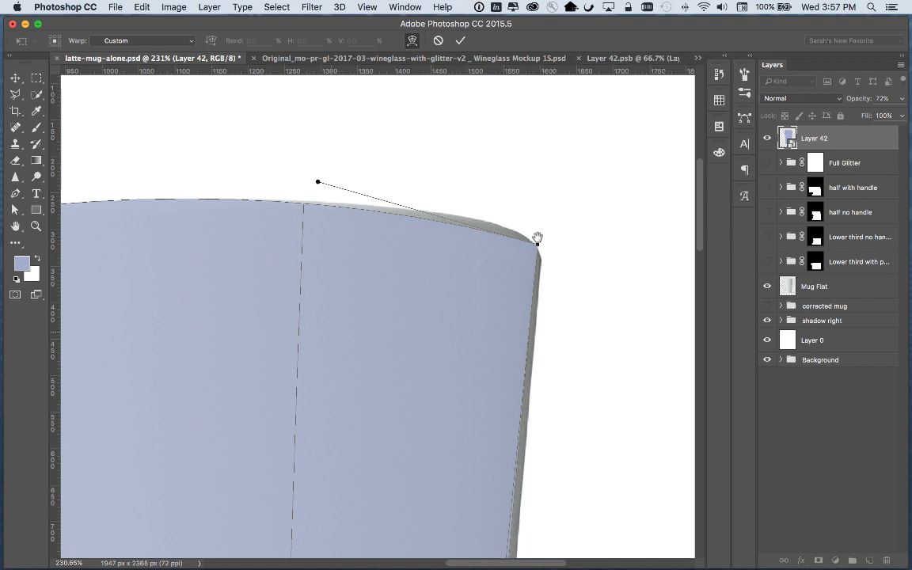
{"action": "left_click_drag", "start_coordinate": [394, 241], "coordinate": [597, 224]}
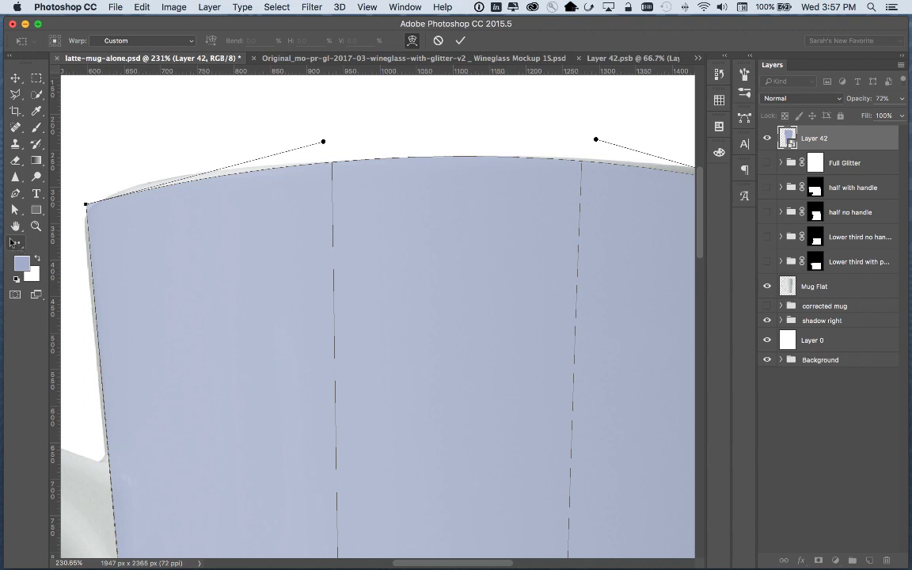
{"action": "left_click", "coordinate": [17, 227]}
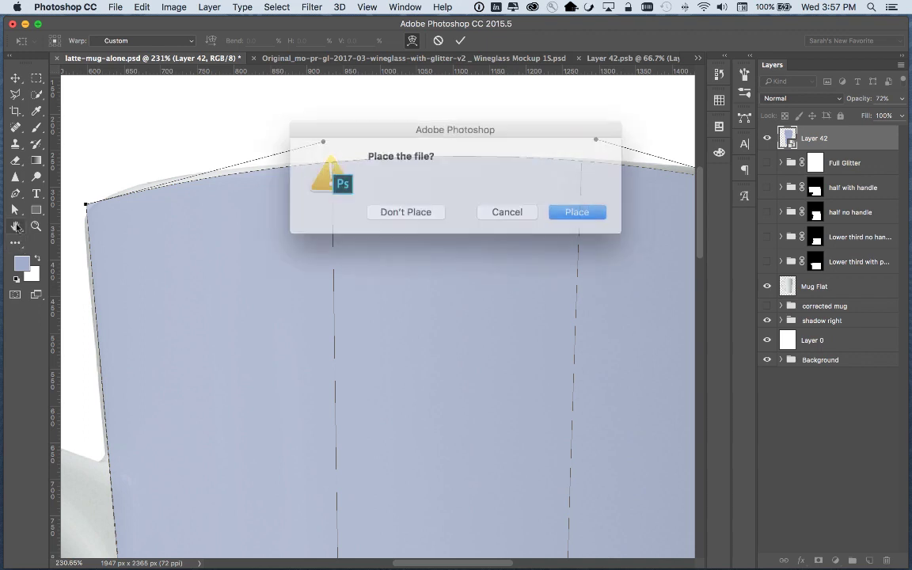
Cancel the old warp and start a new one, curving the overlay's right edge and middle
{"action": "left_click", "coordinate": [500, 207]}
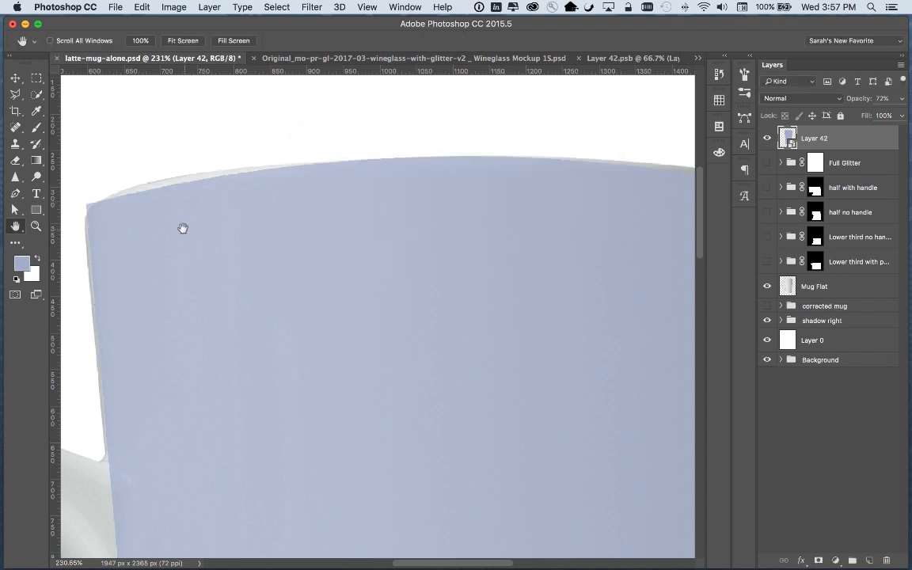
{"action": "key", "text": "super+0"}
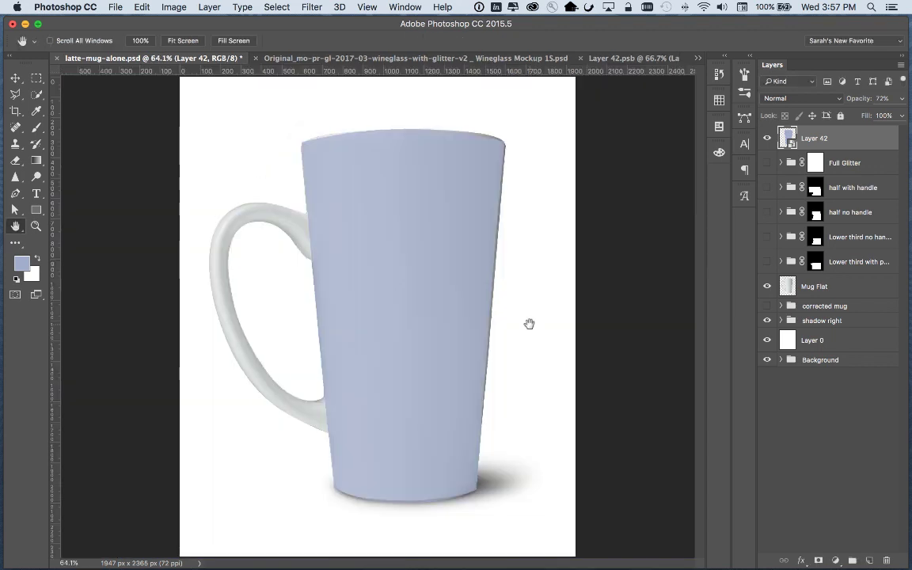
{"action": "left_click", "coordinate": [142, 7]}
{"action": "mouse_move", "coordinate": [221, 283]}
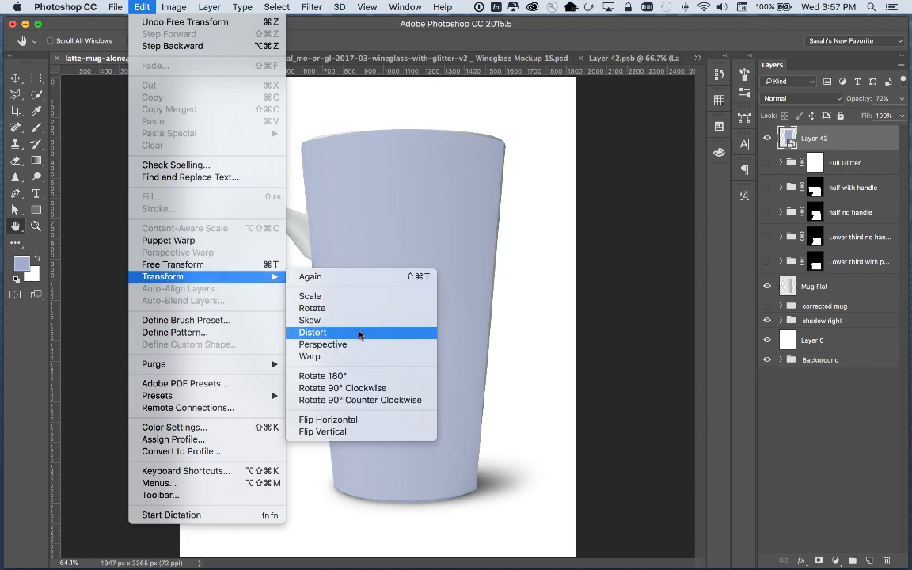
{"action": "left_click", "coordinate": [310, 356]}
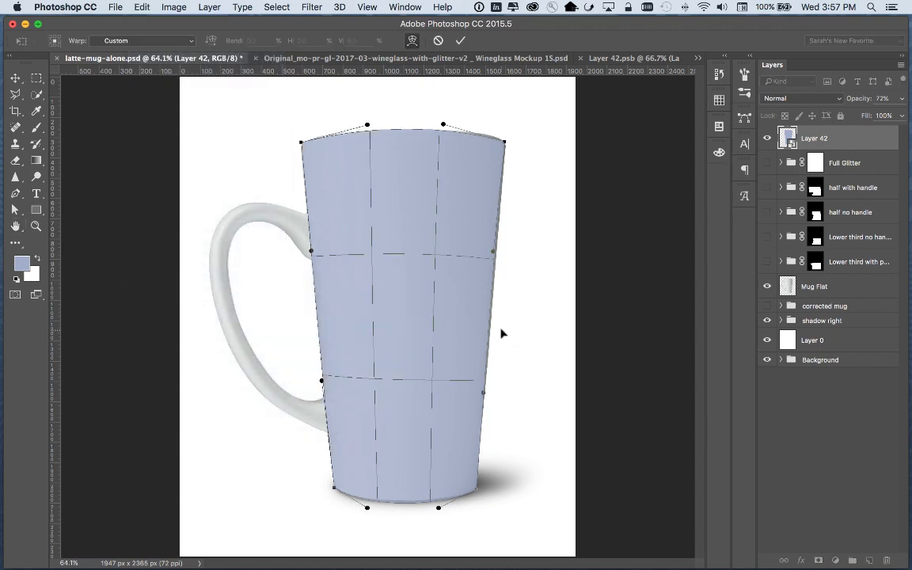
{"action": "left_click_drag", "start_coordinate": [496, 253], "coordinate": [499, 257]}
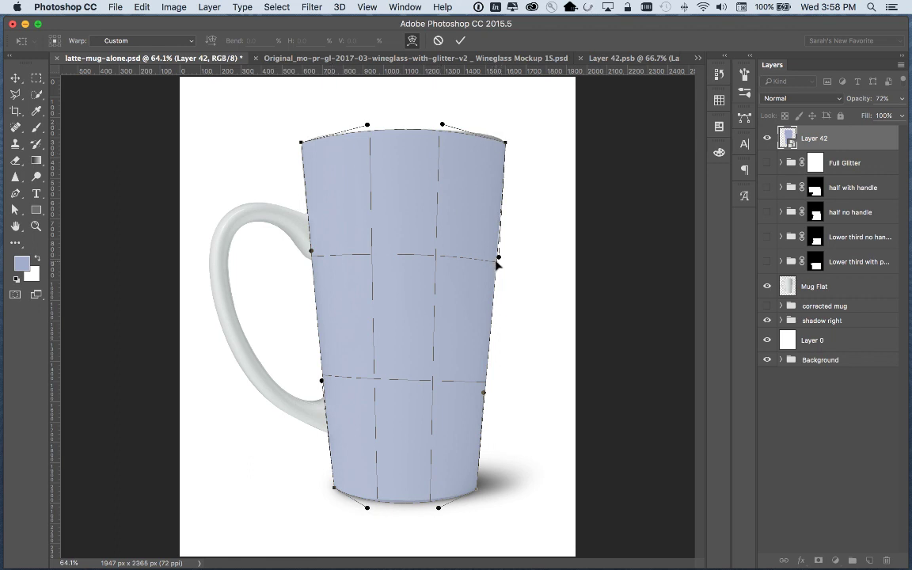
{"action": "left_click_drag", "start_coordinate": [497, 261], "coordinate": [498, 246]}
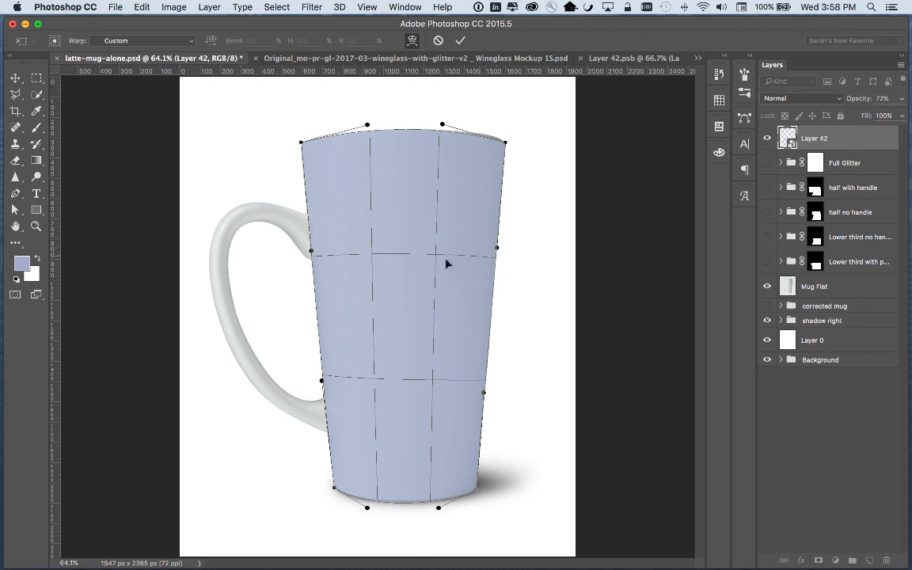
{"action": "left_click_drag", "start_coordinate": [398, 252], "coordinate": [400, 254]}
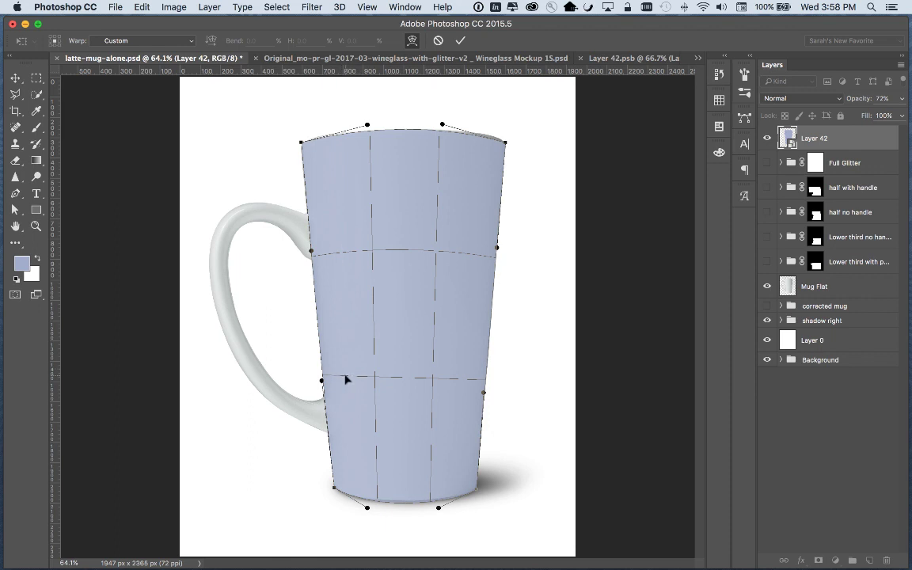
Fit the overlay's lower section, bottom curve and top corners to the mug, then commit the warp
{"action": "left_click_drag", "start_coordinate": [345, 380], "coordinate": [345, 385]}
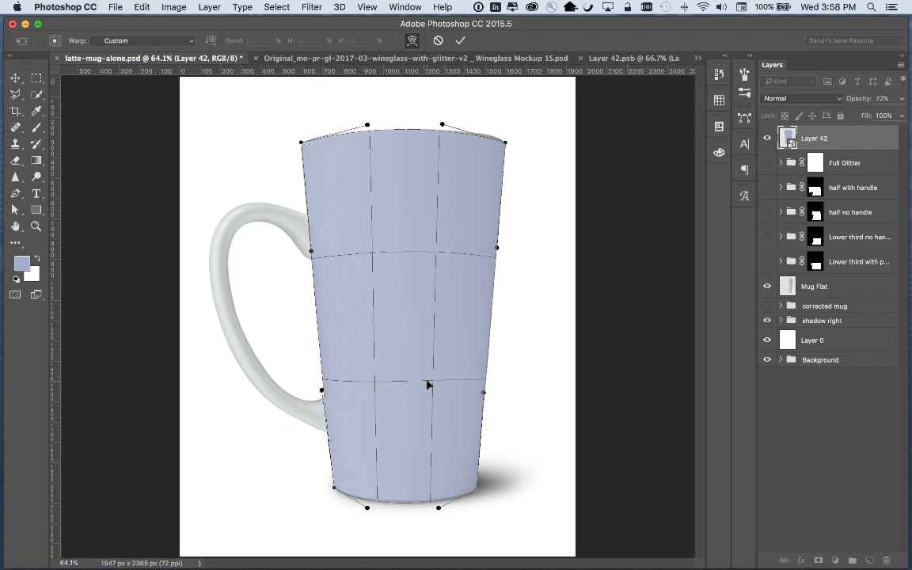
{"action": "left_click_drag", "start_coordinate": [419, 384], "coordinate": [424, 386]}
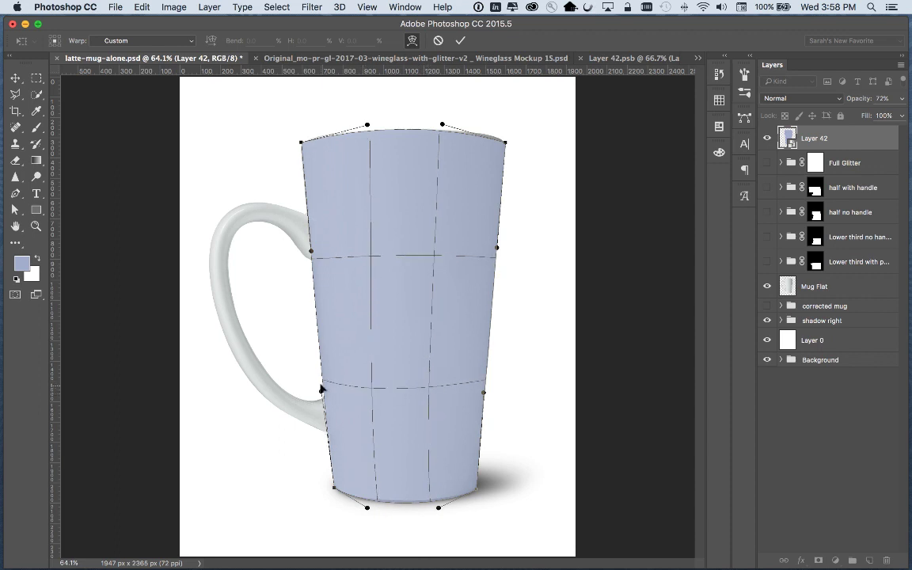
{"action": "left_click_drag", "start_coordinate": [324, 384], "coordinate": [326, 387]}
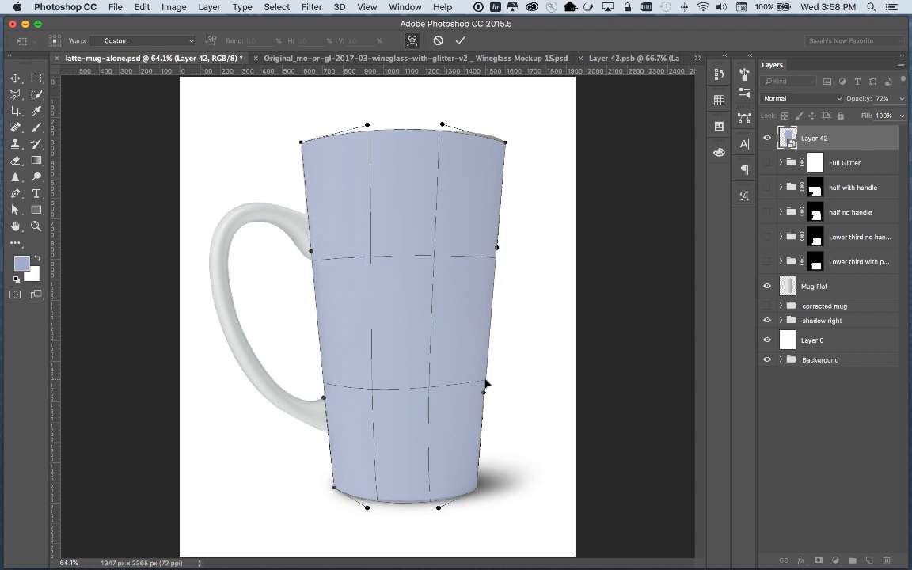
{"action": "left_click_drag", "start_coordinate": [486, 382], "coordinate": [486, 388]}
{"action": "left_click_drag", "start_coordinate": [406, 394], "coordinate": [408, 393]}
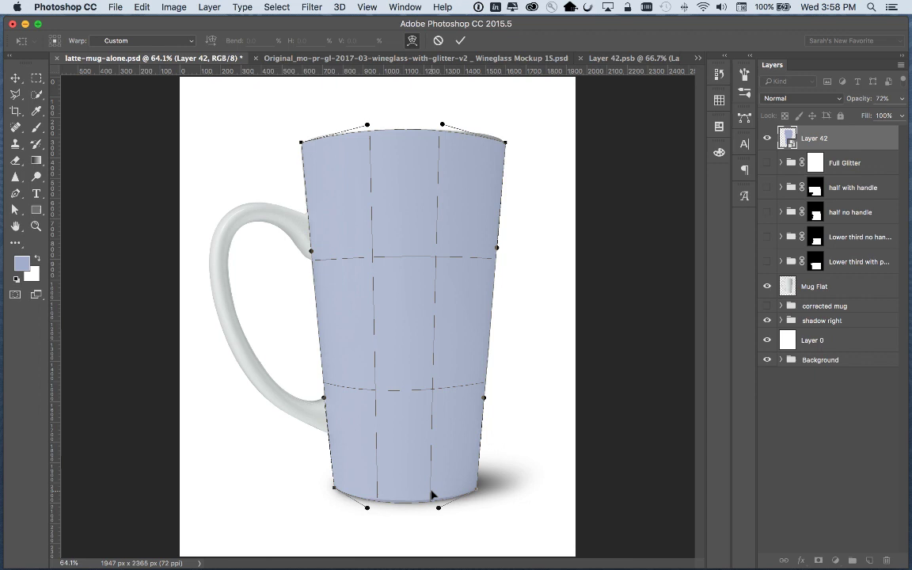
{"action": "left_click_drag", "start_coordinate": [393, 447], "coordinate": [408, 456]}
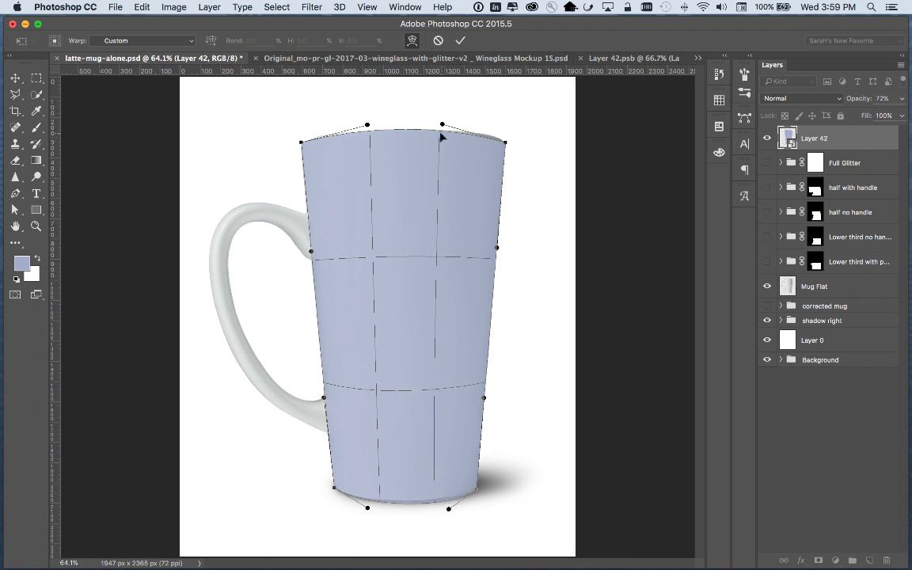
{"action": "left_click_drag", "start_coordinate": [438, 132], "coordinate": [439, 133]}
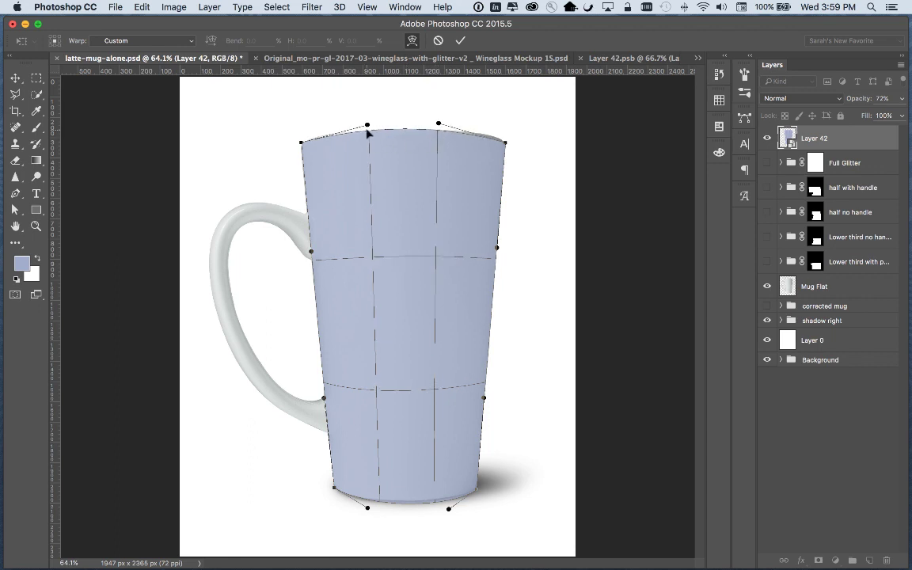
{"action": "left_click_drag", "start_coordinate": [367, 143], "coordinate": [368, 142]}
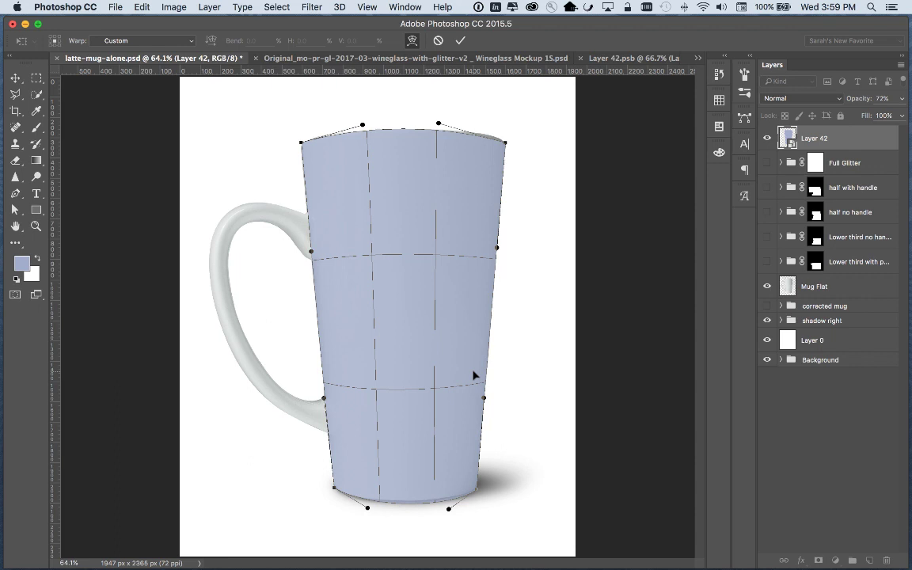
{"action": "key", "text": "Return"}
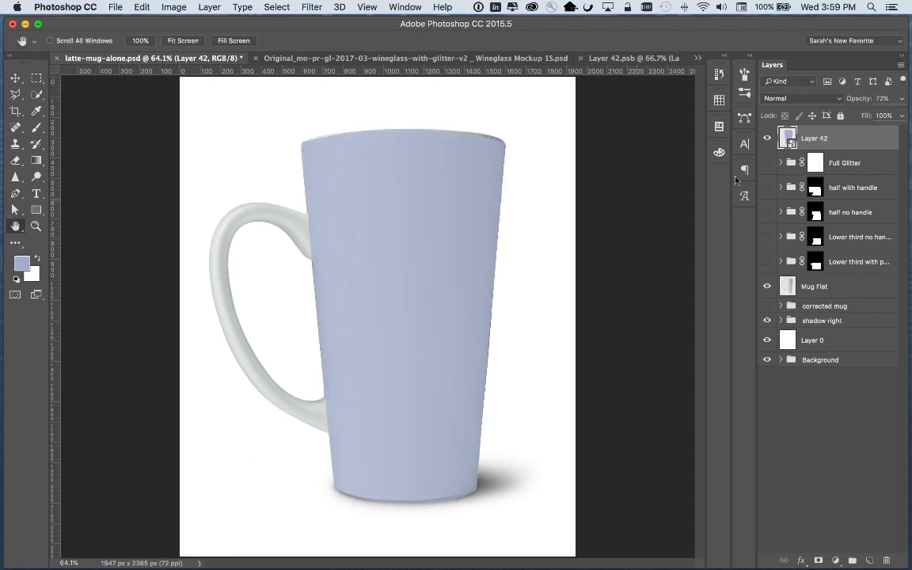
Raise Layer 42 to 100% opacity and save latte-mug-alone.psd
{"action": "left_click_drag", "start_coordinate": [851, 102], "coordinate": [910, 95]}
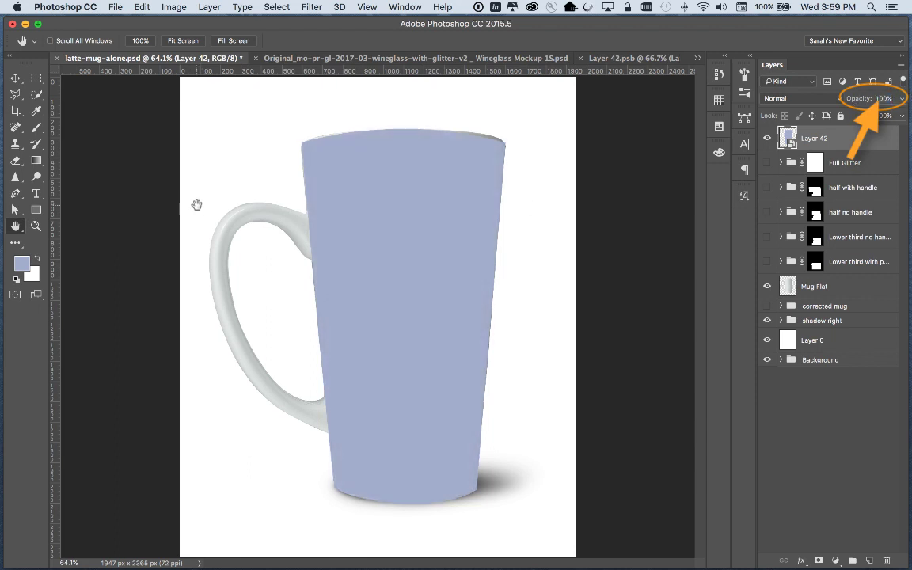
{"action": "left_click", "coordinate": [116, 7]}
{"action": "left_click", "coordinate": [139, 125]}
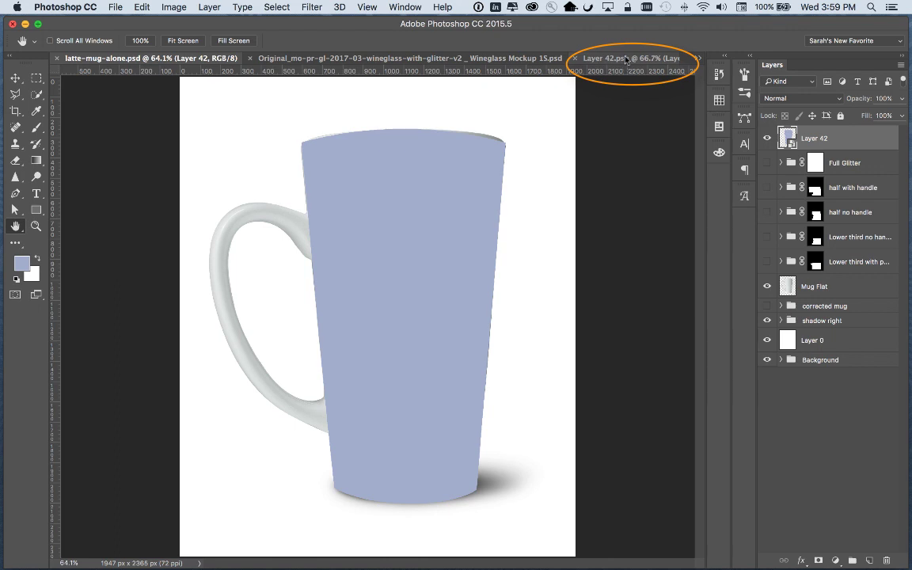
Refill the Layer 42.psb contents with white and save them
{"action": "left_click", "coordinate": [622, 59]}
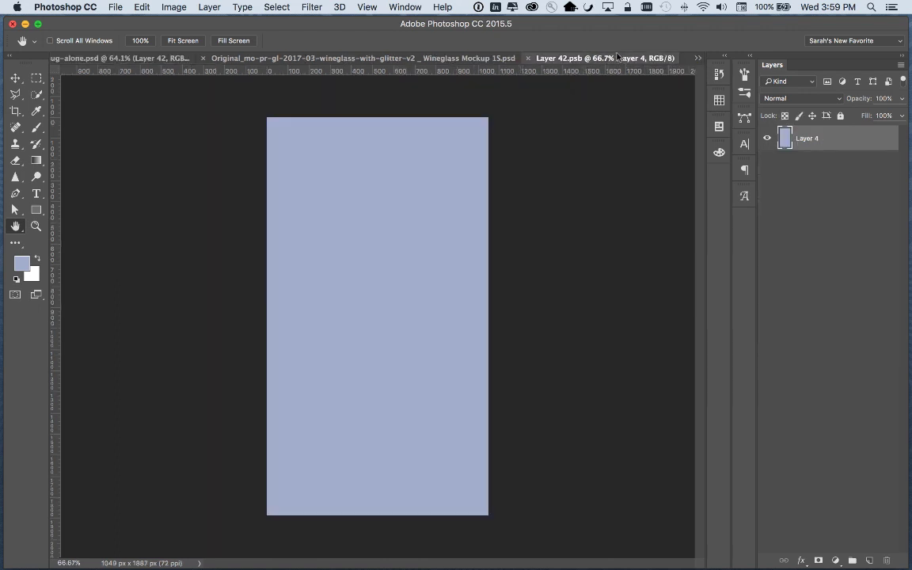
{"action": "left_click", "coordinate": [143, 7]}
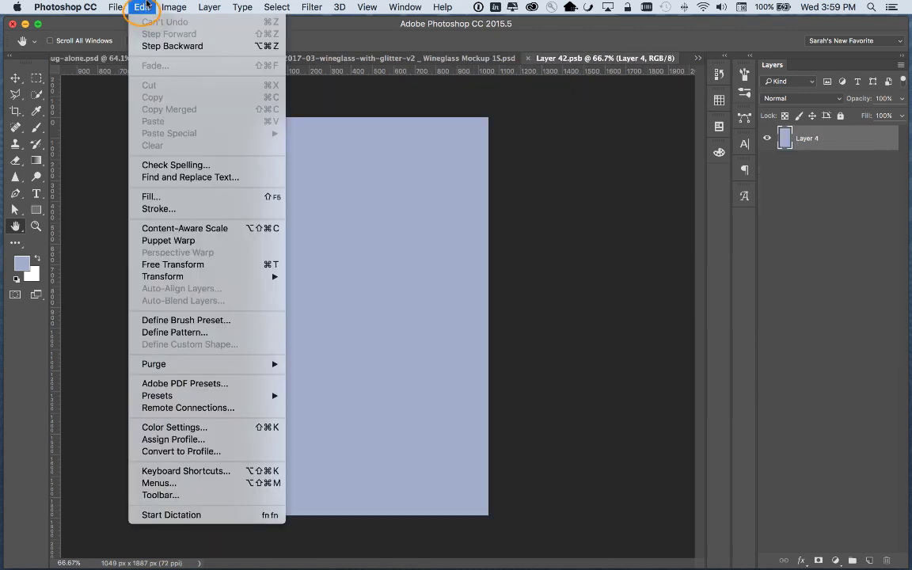
{"action": "left_click", "coordinate": [181, 190]}
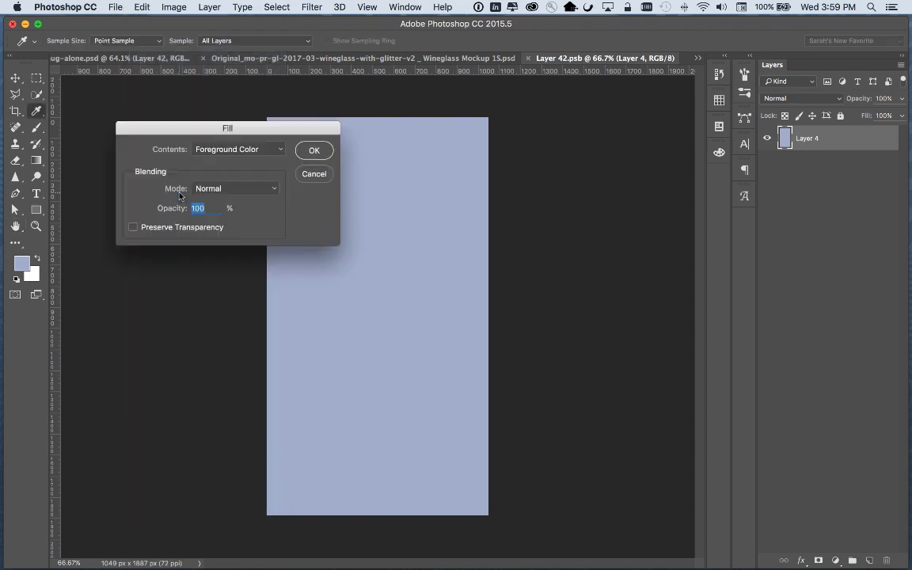
{"action": "left_click", "coordinate": [282, 151]}
{"action": "left_click", "coordinate": [218, 250]}
{"action": "left_click", "coordinate": [313, 152]}
{"action": "key", "text": "h"}
{"action": "left_click", "coordinate": [115, 7]}
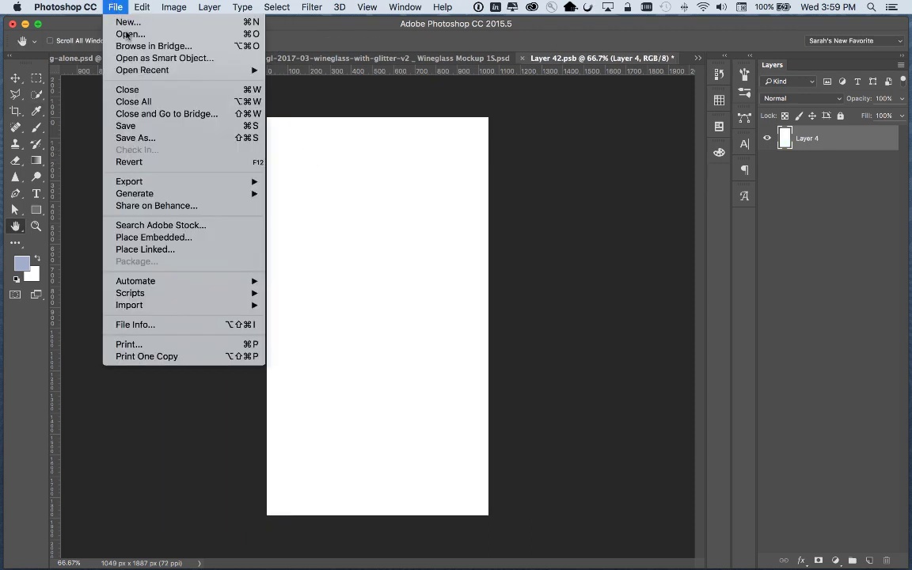
{"action": "left_click", "coordinate": [146, 126]}
Return to Layer 42.psb and reset the default colours so black is the foreground
{"action": "left_click", "coordinate": [101, 58]}
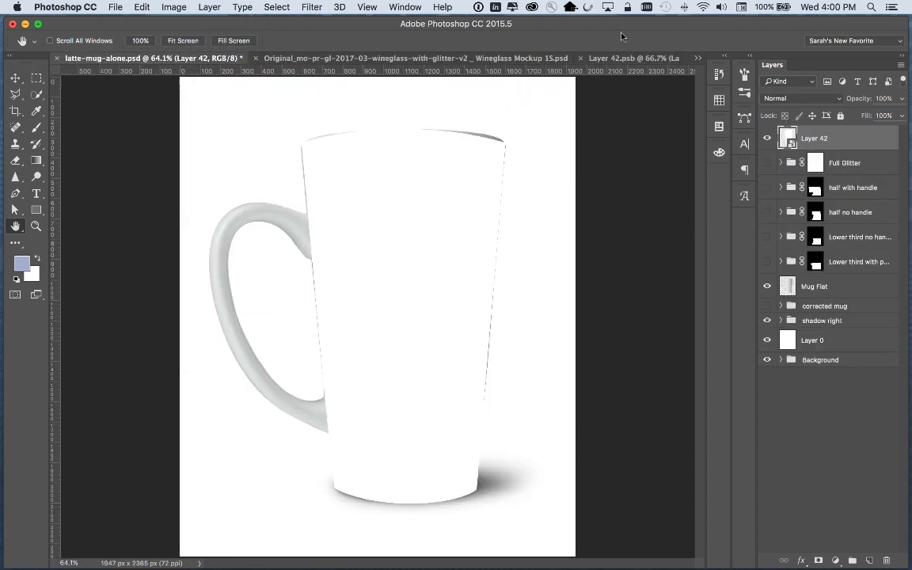
{"action": "left_click", "coordinate": [616, 59]}
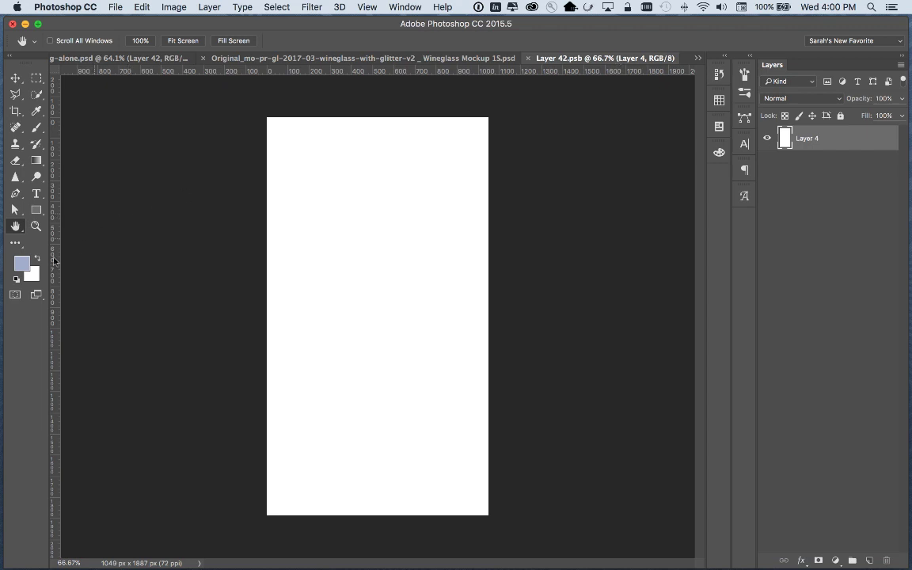
{"action": "left_click", "coordinate": [16, 279]}
Type centred 'Your', 'Design', 'Here' on three lines near the canvas top
{"action": "left_click", "coordinate": [35, 192]}
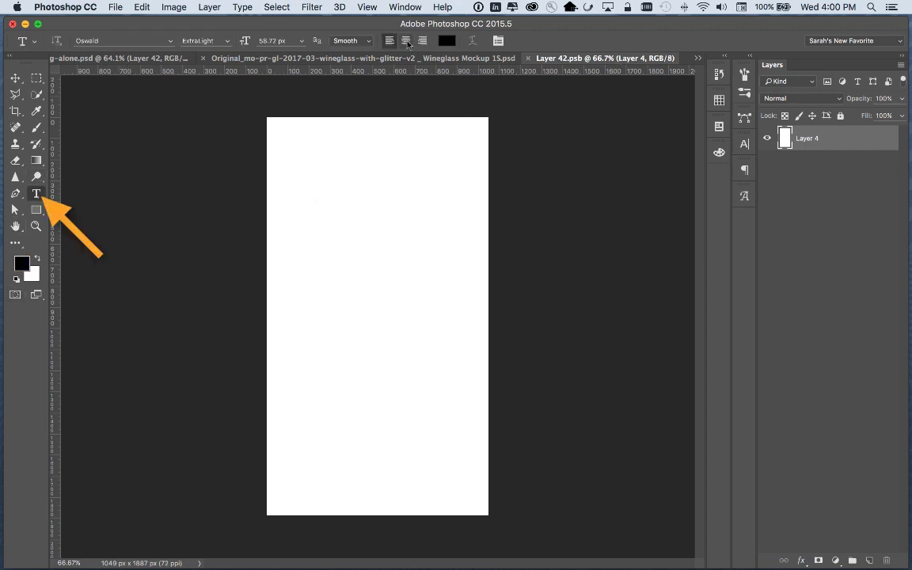
{"action": "left_click", "coordinate": [407, 41]}
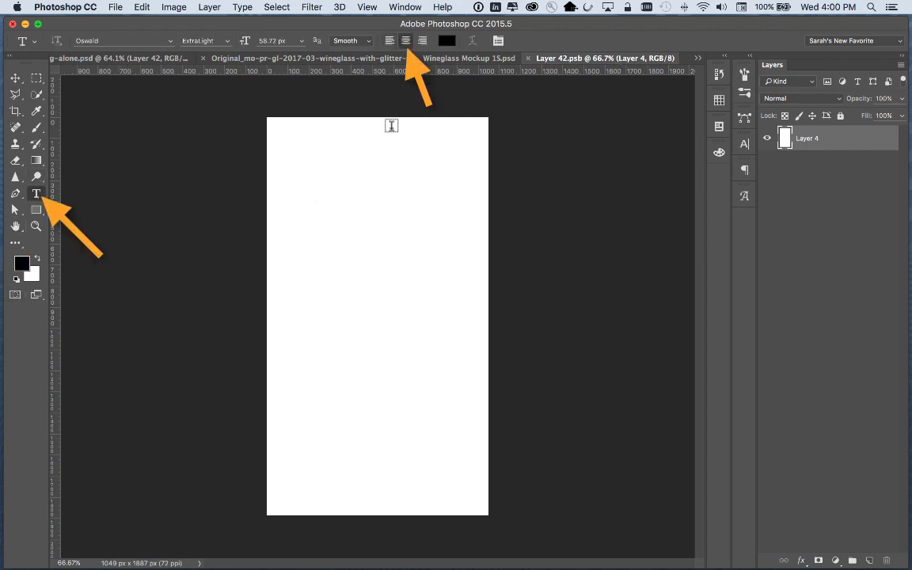
{"action": "left_click", "coordinate": [371, 182]}
{"action": "type", "text": "Your"}
{"action": "key", "text": "Return"}
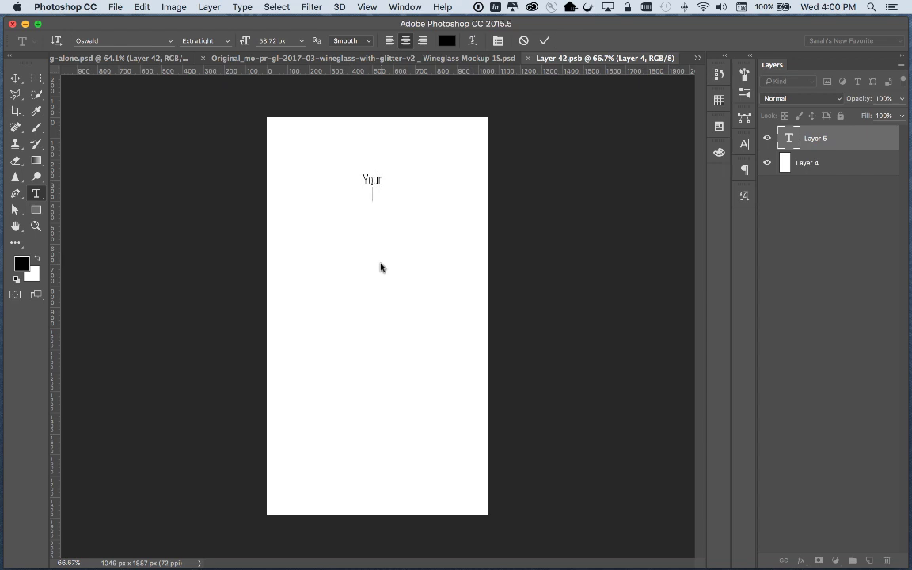
{"action": "type", "text": "Design"}
{"action": "key", "text": "Return"}
{"action": "type", "text": "Here"}
Set all the text to the Fonjava font, enlarged to about 202.72 px
{"action": "key", "text": "super+a"}
{"action": "left_click", "coordinate": [171, 42]}
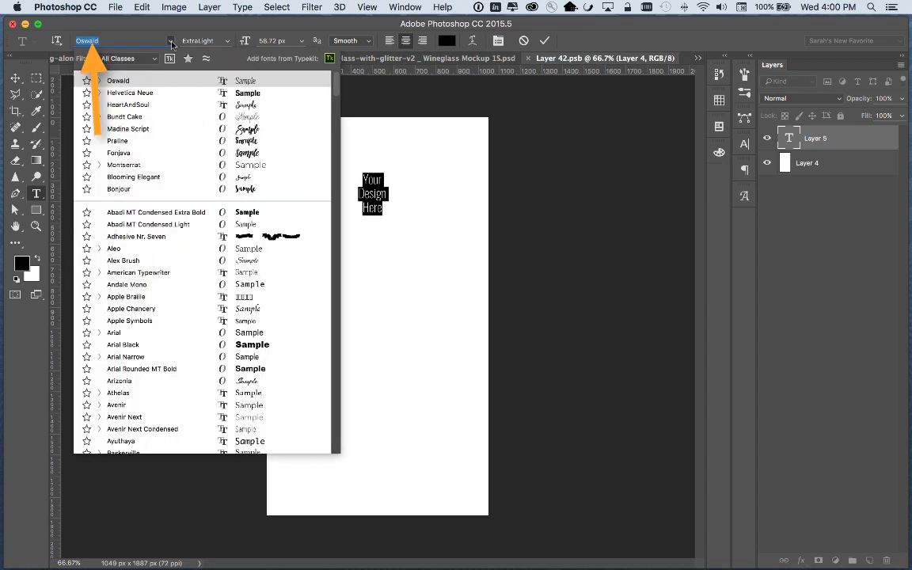
{"action": "left_click", "coordinate": [159, 157]}
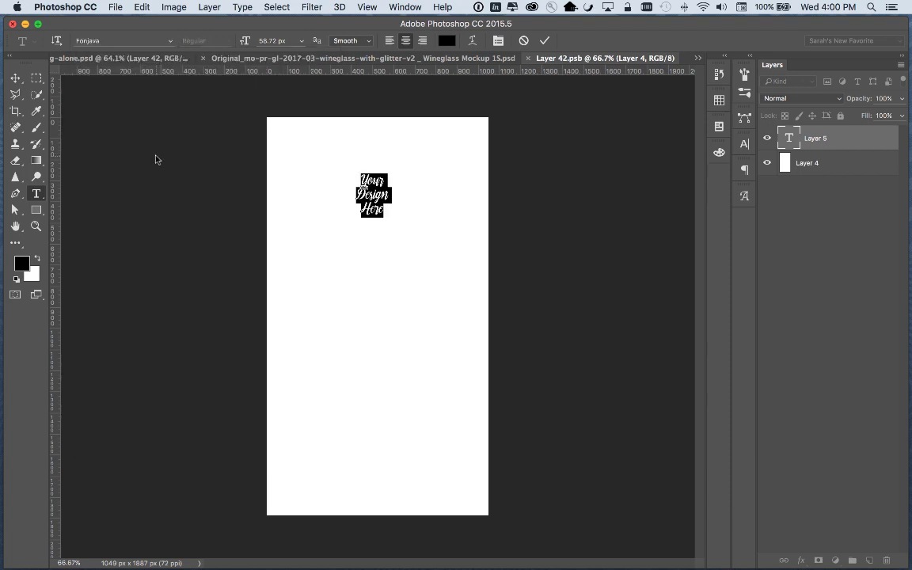
{"action": "left_click_drag", "start_coordinate": [245, 40], "coordinate": [337, 42]}
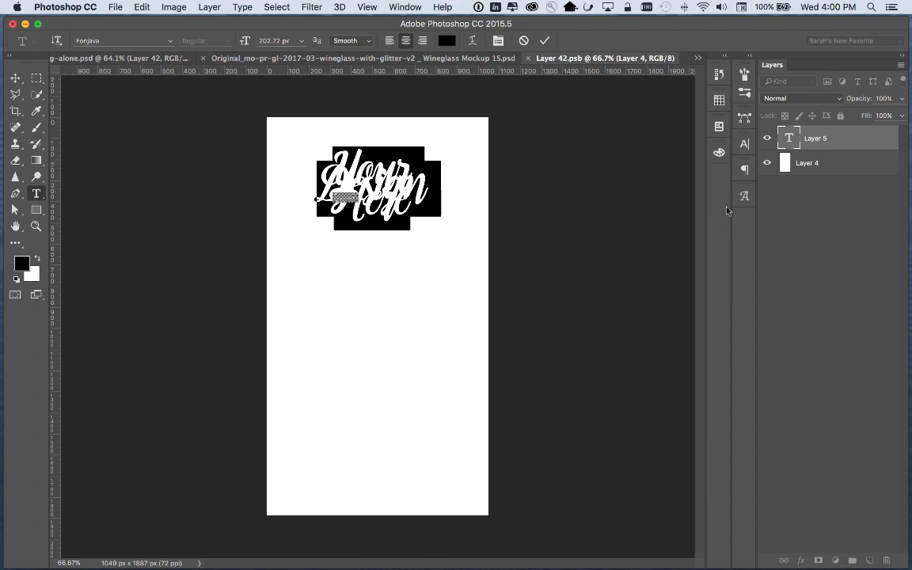
Adjust the text's line spacing in the Character panel and commit the edit
{"action": "left_click", "coordinate": [743, 146]}
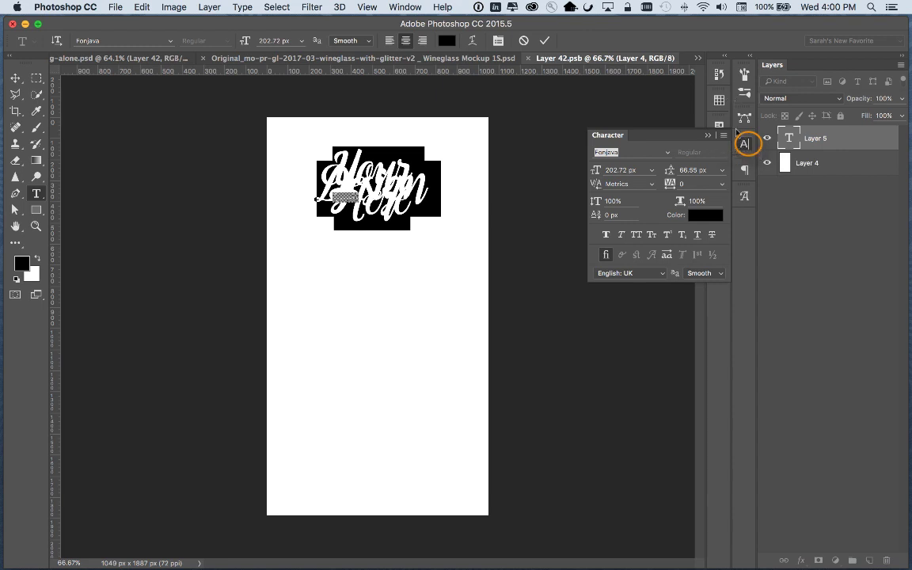
{"action": "left_click", "coordinate": [242, 7]}
{"action": "mouse_move", "coordinate": [268, 46]}
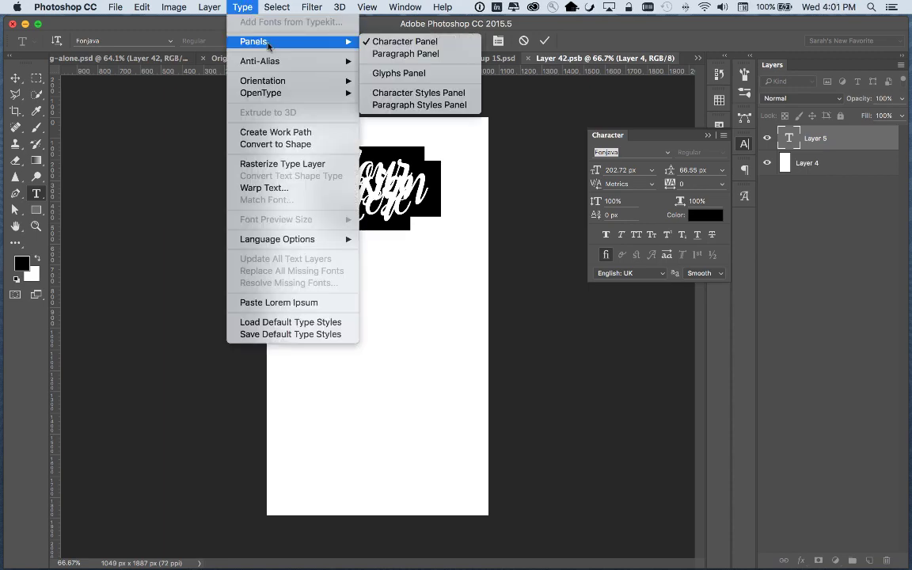
{"action": "left_click", "coordinate": [662, 136]}
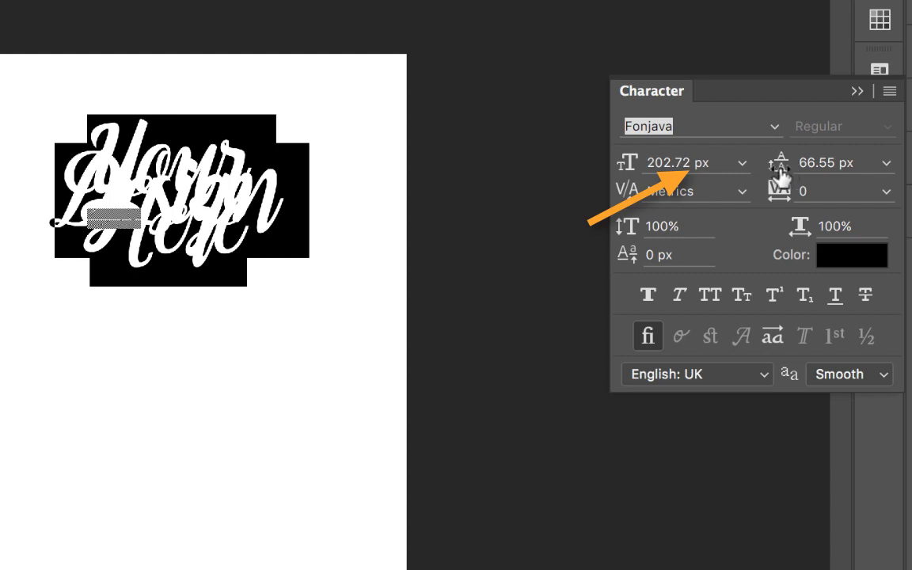
{"action": "left_click_drag", "start_coordinate": [779, 170], "coordinate": [911, 174]}
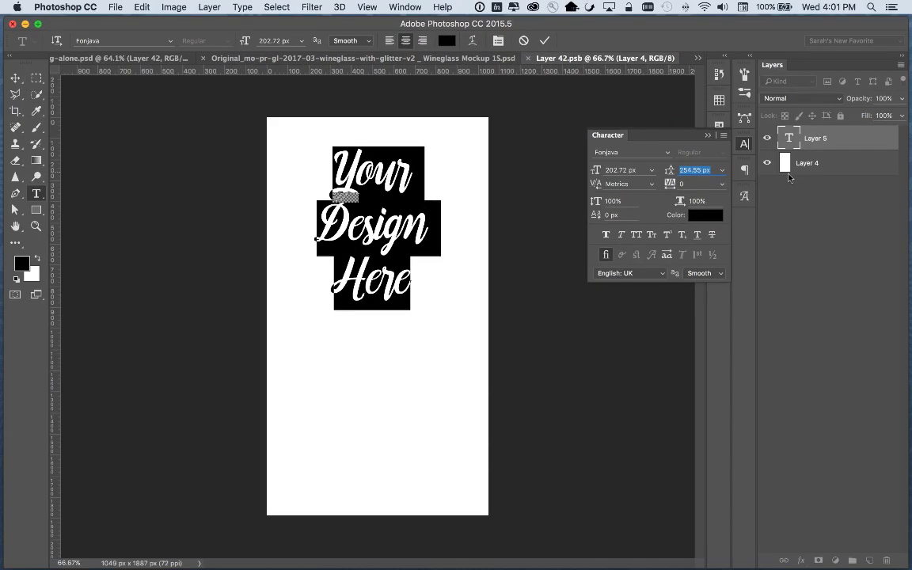
{"action": "left_click", "coordinate": [788, 179]}
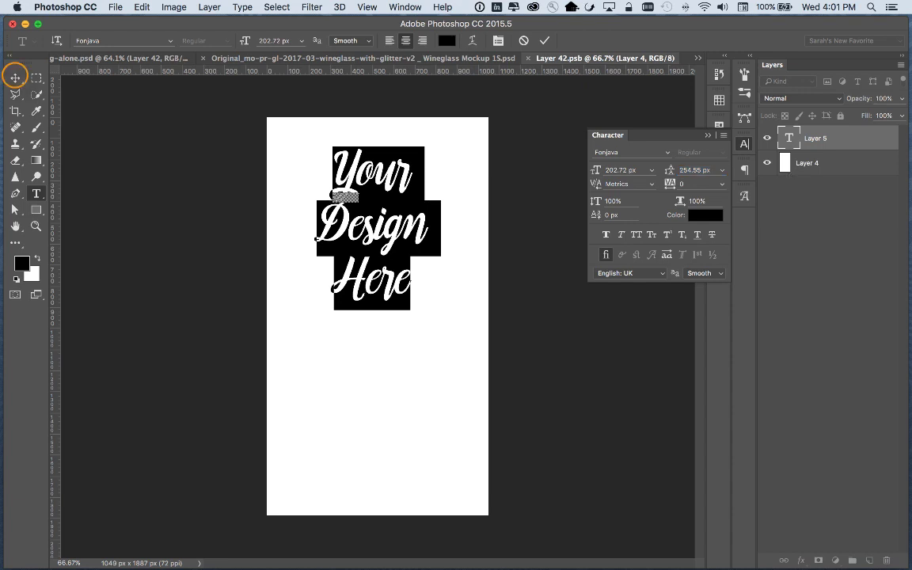
{"action": "left_click", "coordinate": [14, 77]}
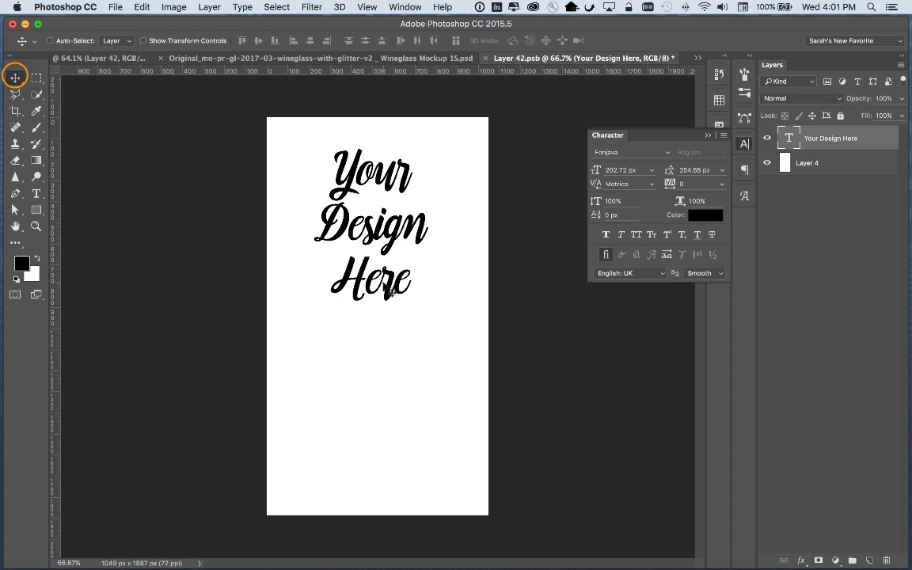
Cut the leading to 234.55 px and nudge the text block slightly right and down
{"action": "double_click", "coordinate": [348, 269]}
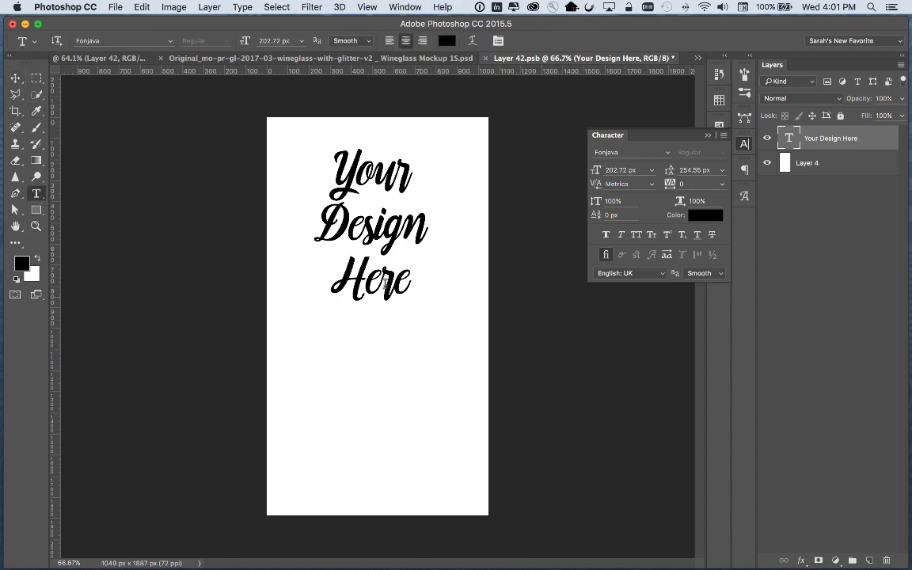
{"action": "double_click", "coordinate": [348, 269]}
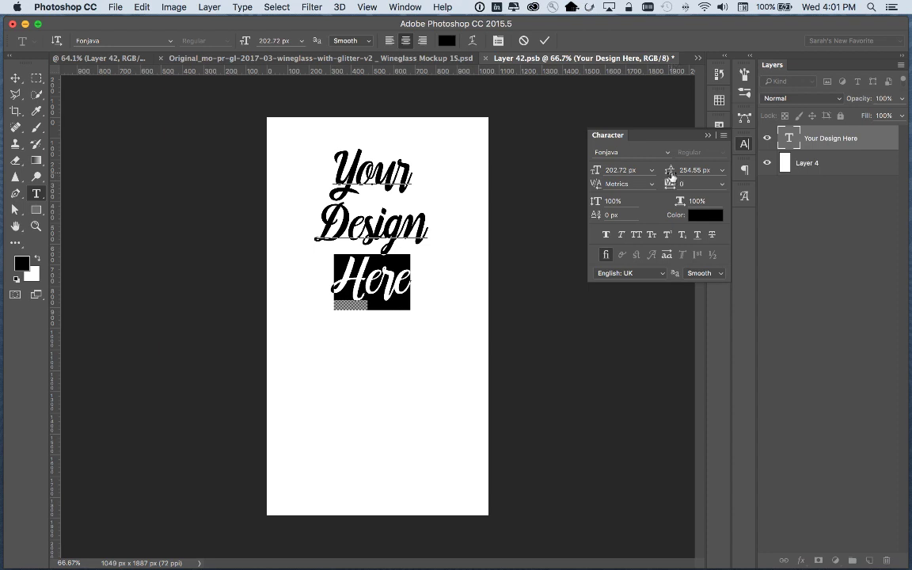
{"action": "left_click_drag", "start_coordinate": [668, 176], "coordinate": [655, 176]}
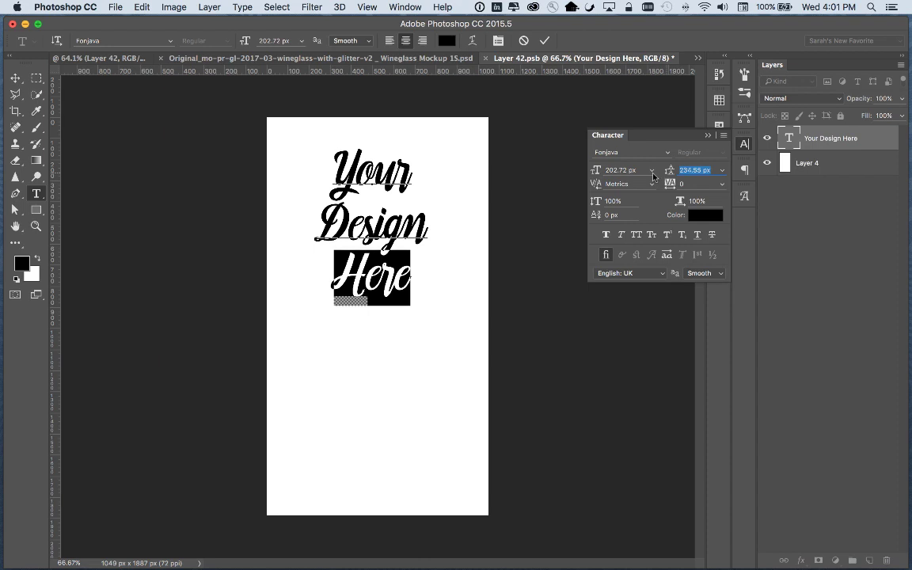
{"action": "key", "text": "super+Return"}
{"action": "key", "text": "v"}
{"action": "left_click_drag", "start_coordinate": [359, 137], "coordinate": [372, 143]}
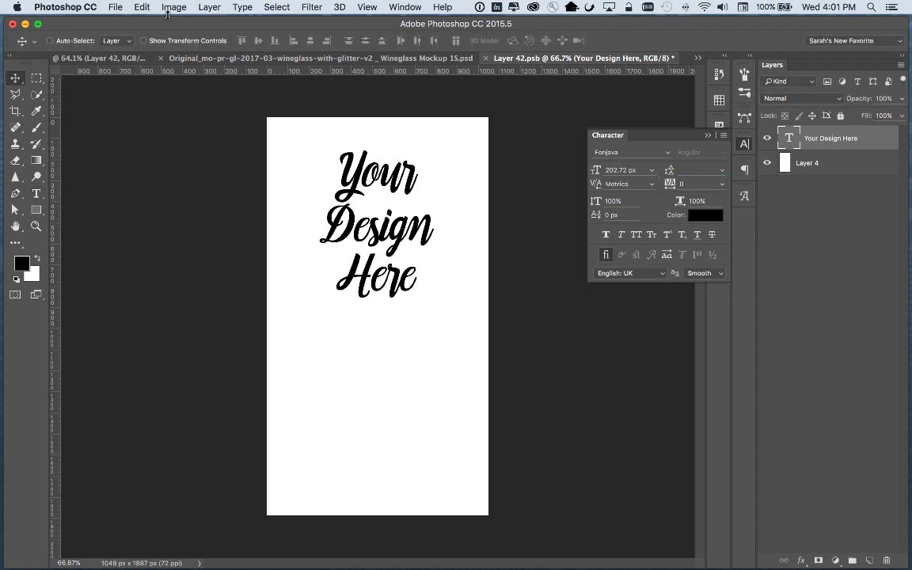
Save the design file and check it on the latte mug mockup, then return to Layer 42.psb
{"action": "left_click", "coordinate": [115, 7]}
{"action": "left_click", "coordinate": [119, 124]}
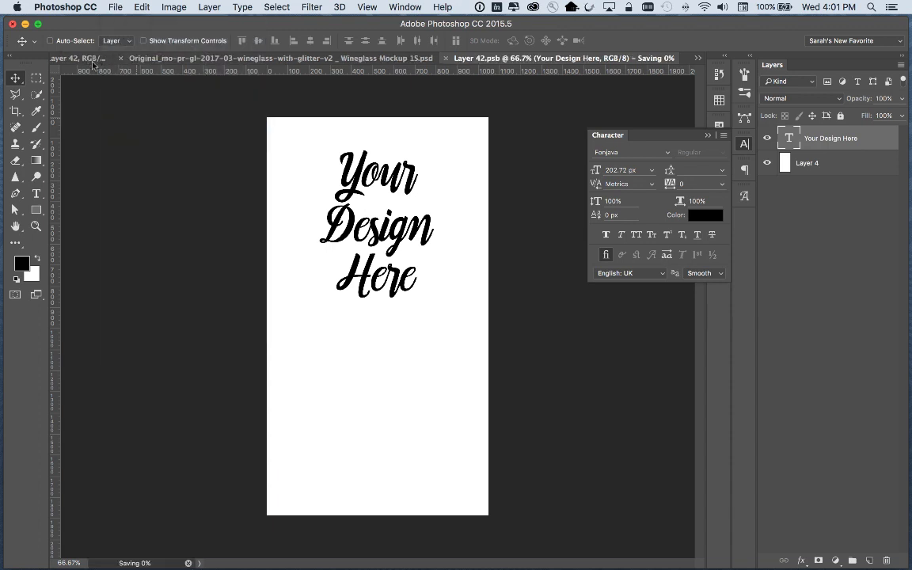
{"action": "left_click", "coordinate": [92, 64]}
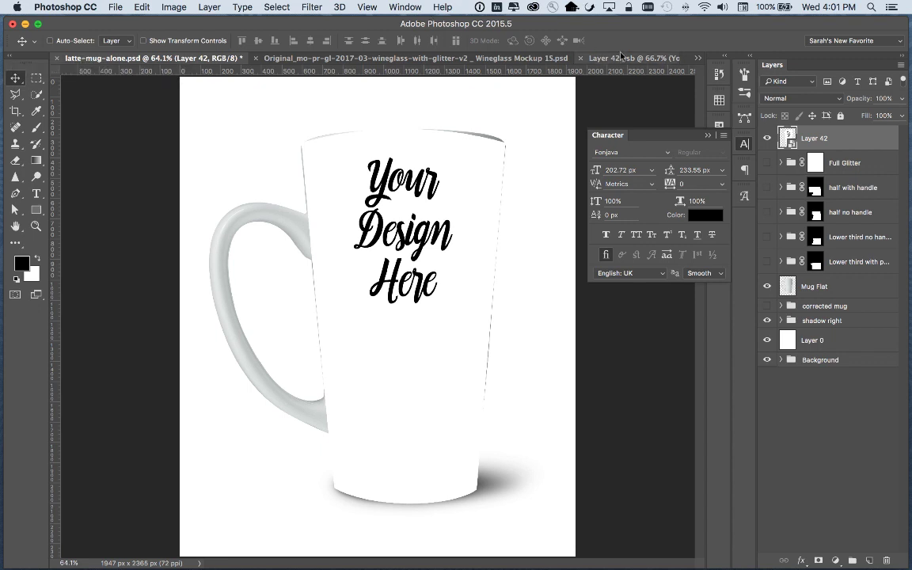
{"action": "left_click", "coordinate": [595, 58]}
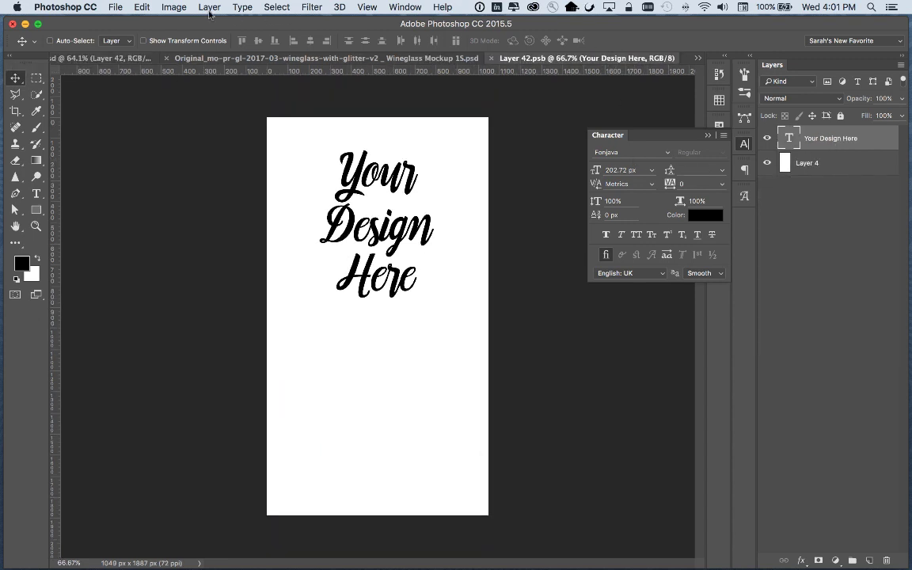
Scale the 'Your Design Here' text up to 321.39 px and move it down
{"action": "left_click", "coordinate": [143, 7]}
{"action": "mouse_move", "coordinate": [204, 277]}
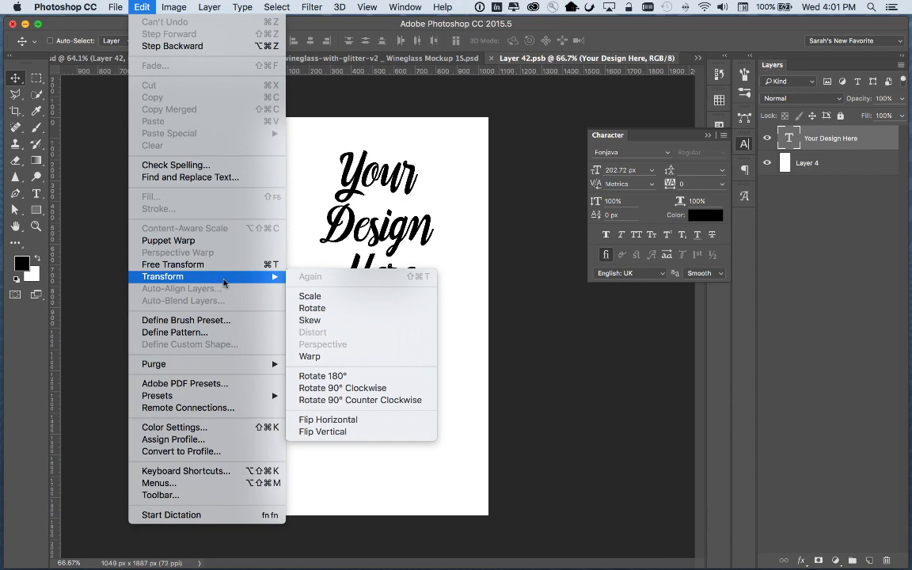
{"action": "left_click", "coordinate": [311, 296]}
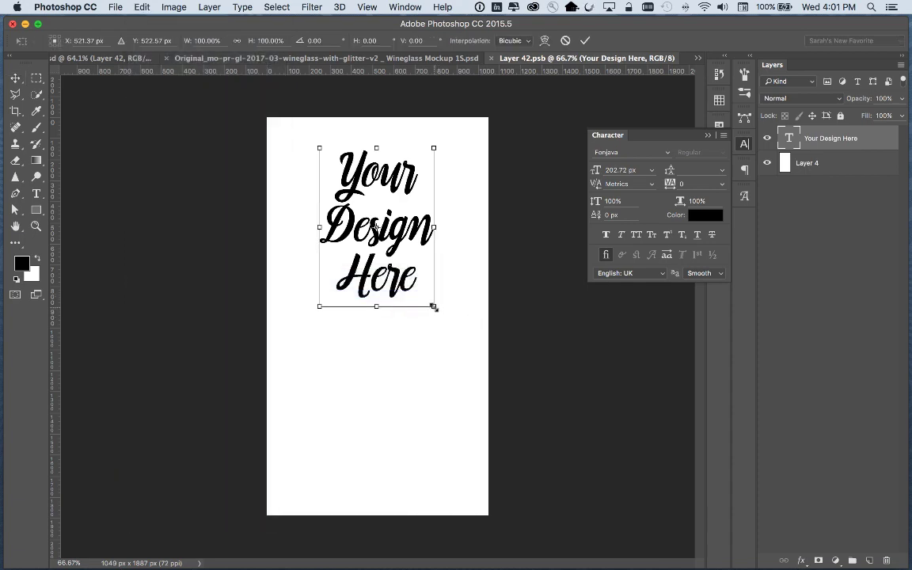
{"action": "left_click_drag", "start_coordinate": [434, 306], "coordinate": [490, 339]}
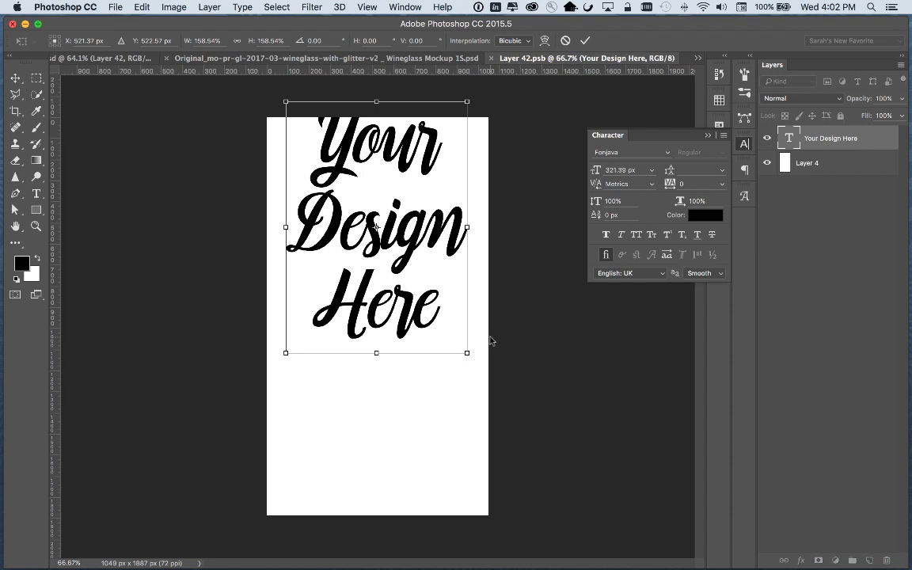
{"action": "key", "text": "Return"}
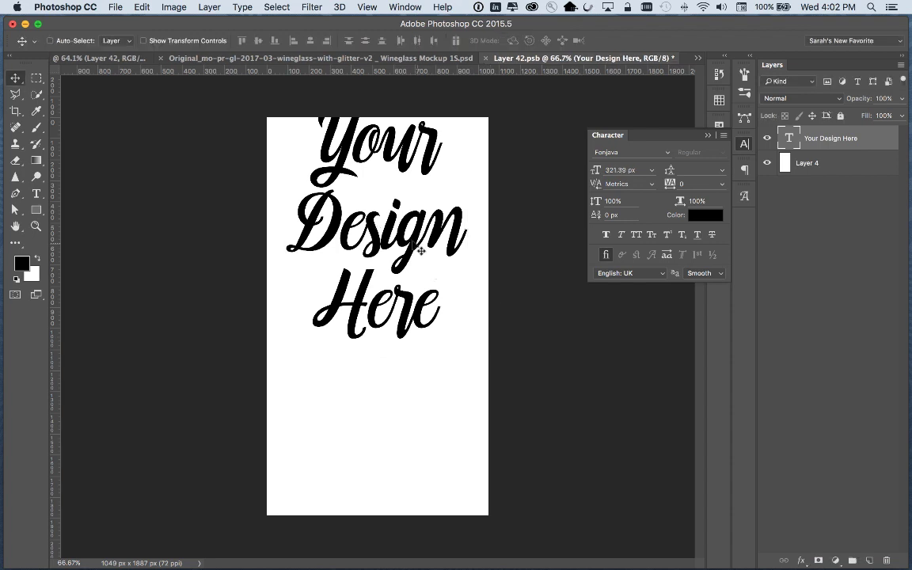
{"action": "left_click_drag", "start_coordinate": [416, 244], "coordinate": [412, 269]}
Save the enlarged design and check it on the mug mockup
{"action": "left_click", "coordinate": [115, 7]}
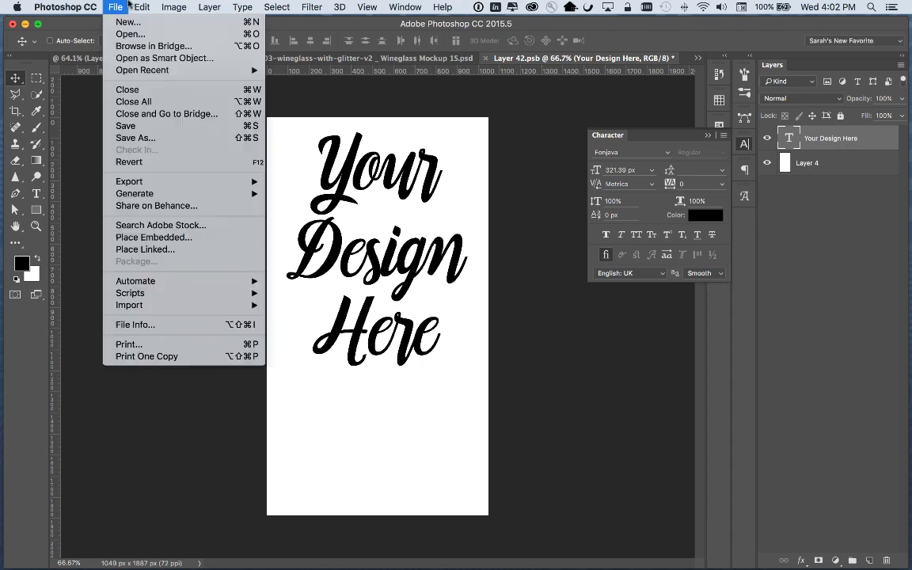
{"action": "left_click", "coordinate": [139, 127]}
{"action": "key", "text": "ctrl+Tab"}
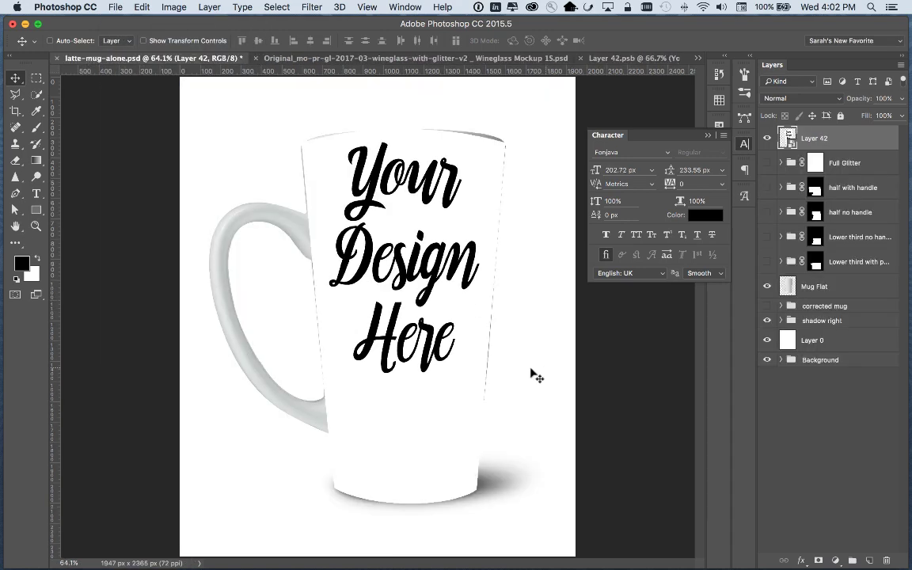
{"action": "left_click", "coordinate": [618, 58]}
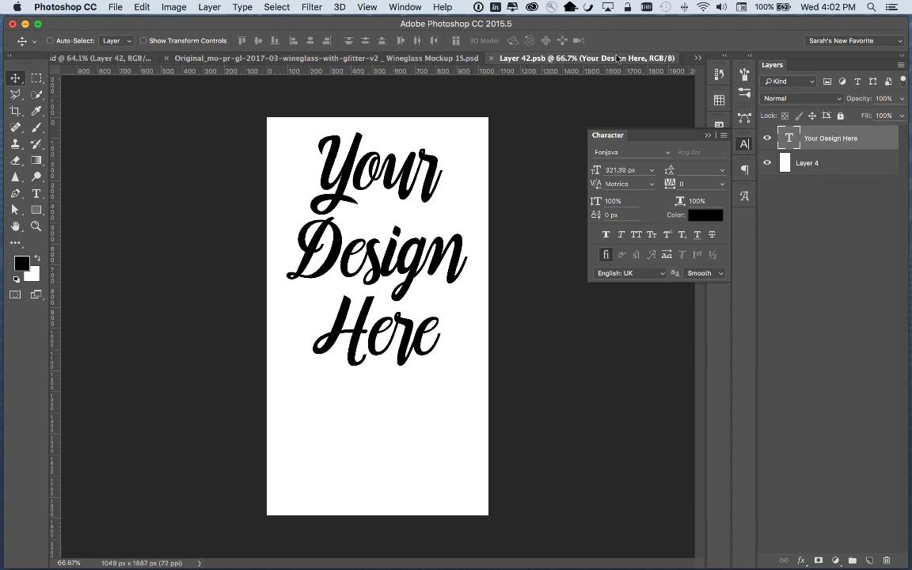
Hide the white Layer 4 for a transparent background, save, and preview it on the mug
{"action": "left_click", "coordinate": [765, 164]}
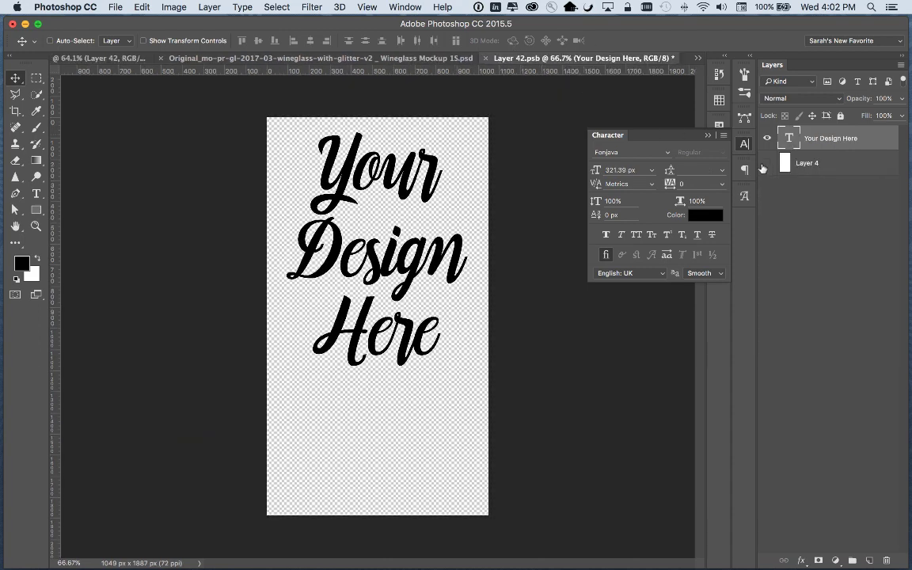
{"action": "left_click", "coordinate": [114, 6]}
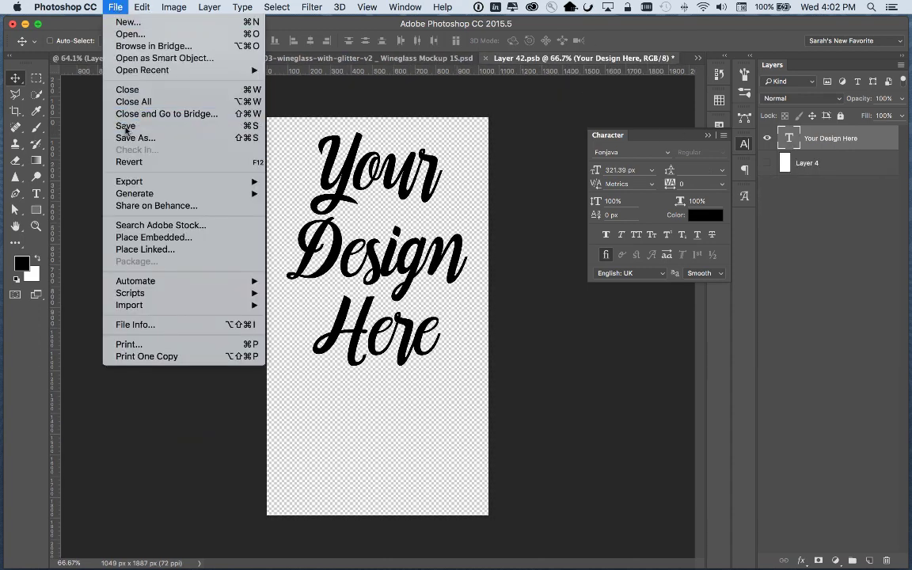
{"action": "left_click", "coordinate": [135, 124]}
{"action": "left_click", "coordinate": [80, 58]}
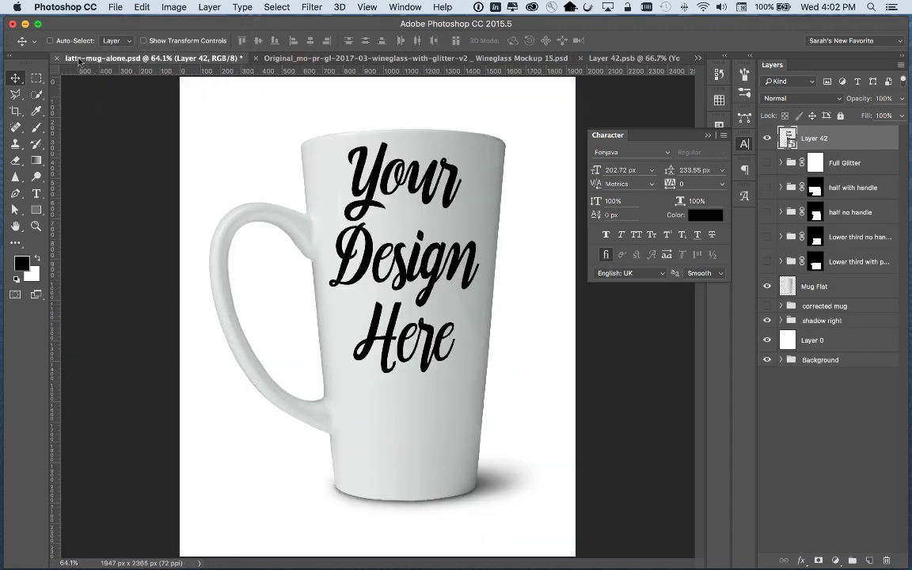
{"action": "left_click", "coordinate": [656, 63]}
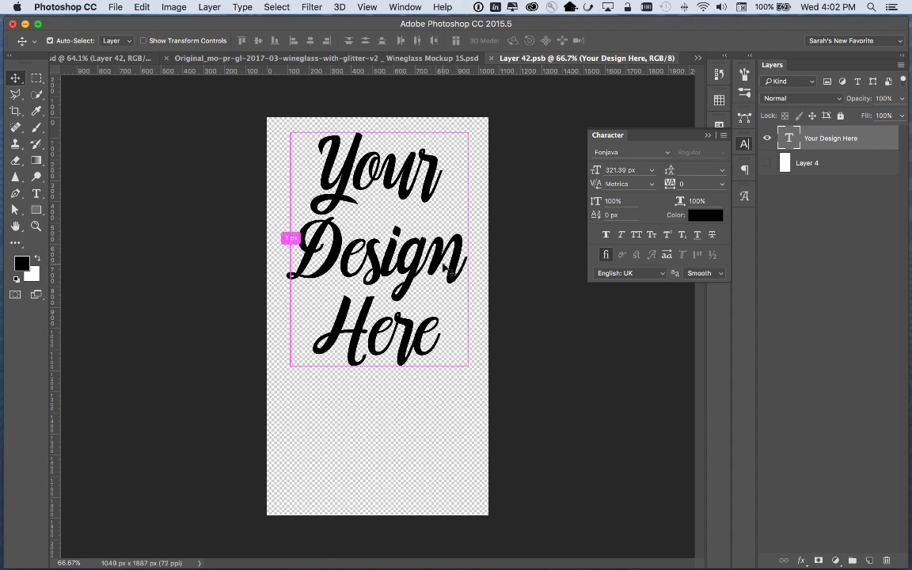
Shrink the text to 290.08 px, save, and view the result on the mug mockup
{"action": "key", "text": "super+t"}
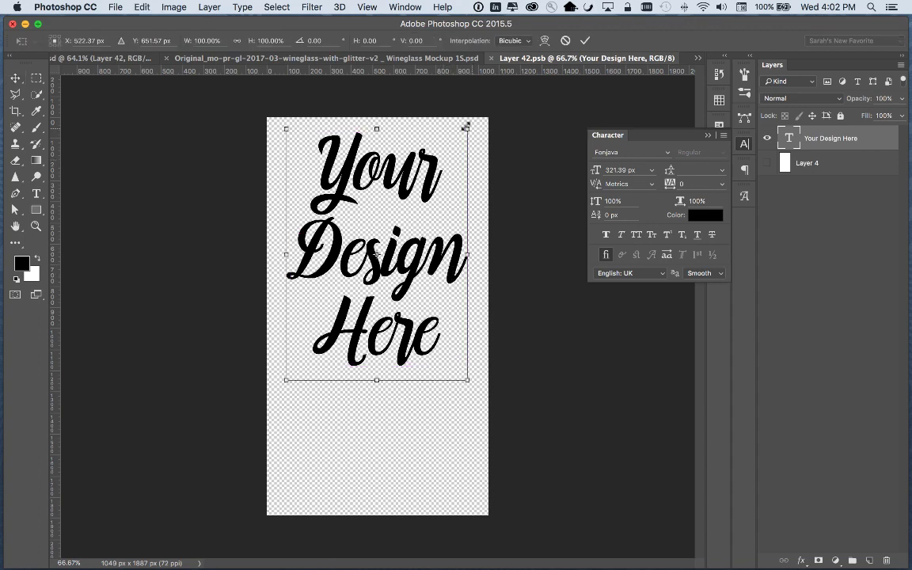
{"action": "left_click_drag", "start_coordinate": [466, 127], "coordinate": [458, 144]}
{"action": "key", "text": "Return"}
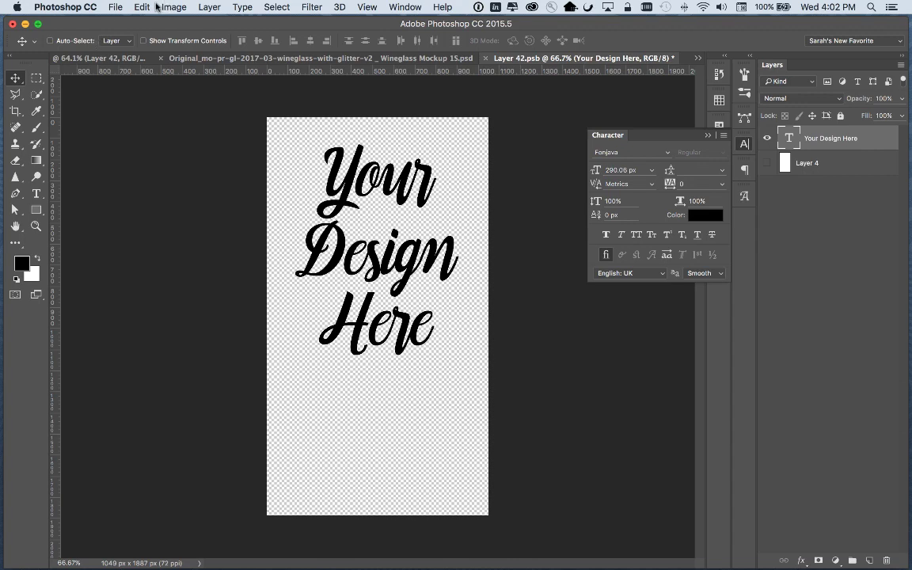
{"action": "left_click", "coordinate": [114, 7]}
{"action": "left_click", "coordinate": [126, 126]}
{"action": "left_click", "coordinate": [194, 58]}
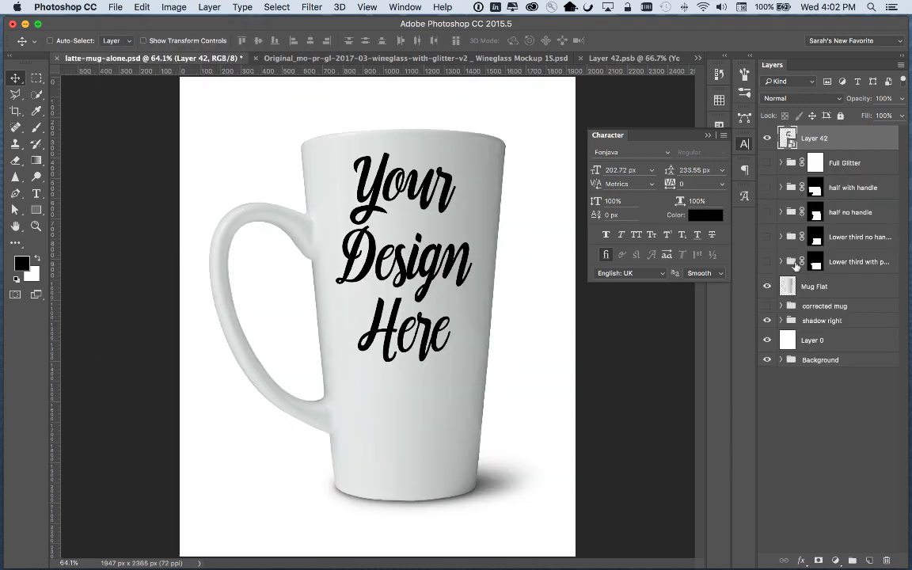
Show the pink glitter lower-third layer and shrink the text to 263.78 px, moving it up
{"action": "left_click", "coordinate": [766, 262]}
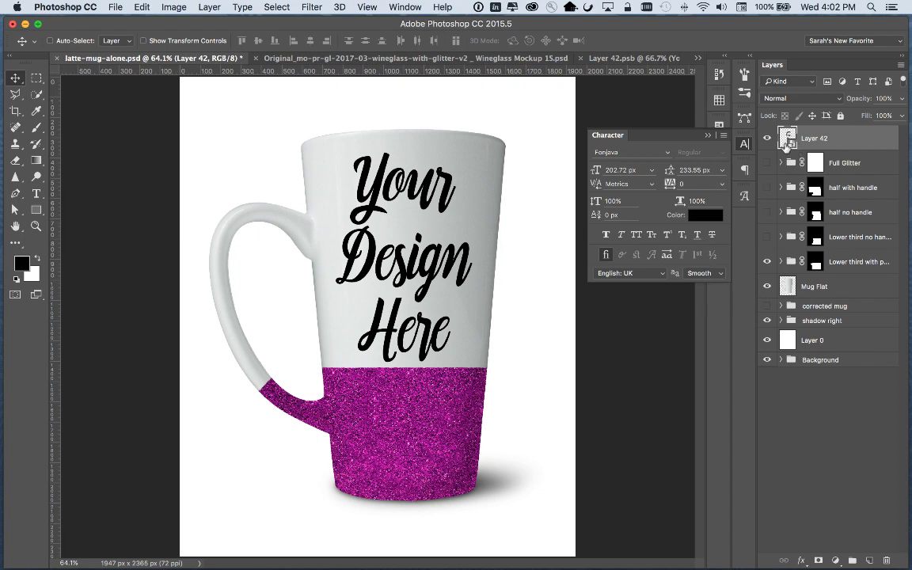
{"action": "double_click", "coordinate": [789, 142]}
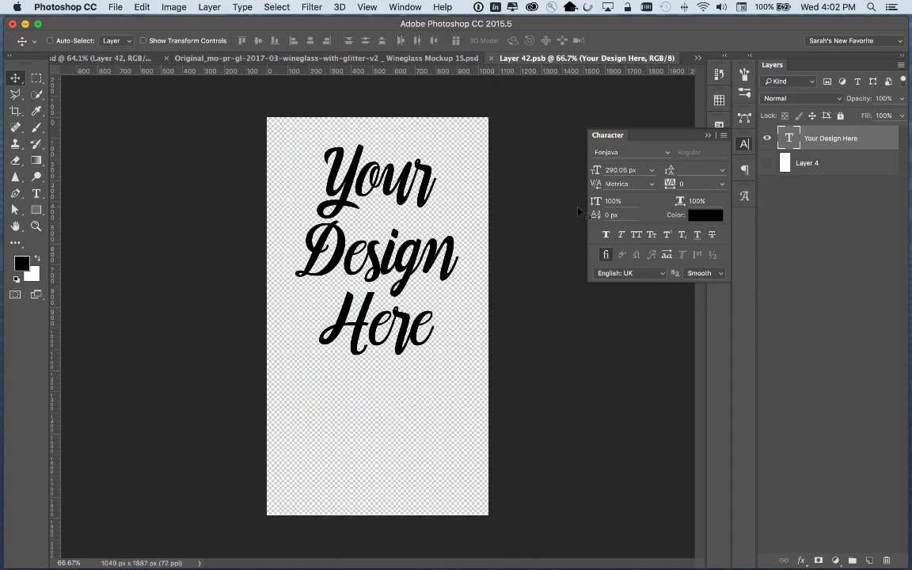
{"action": "key", "text": "ctrl+t"}
{"action": "left_click_drag", "start_coordinate": [456, 366], "coordinate": [451, 357]}
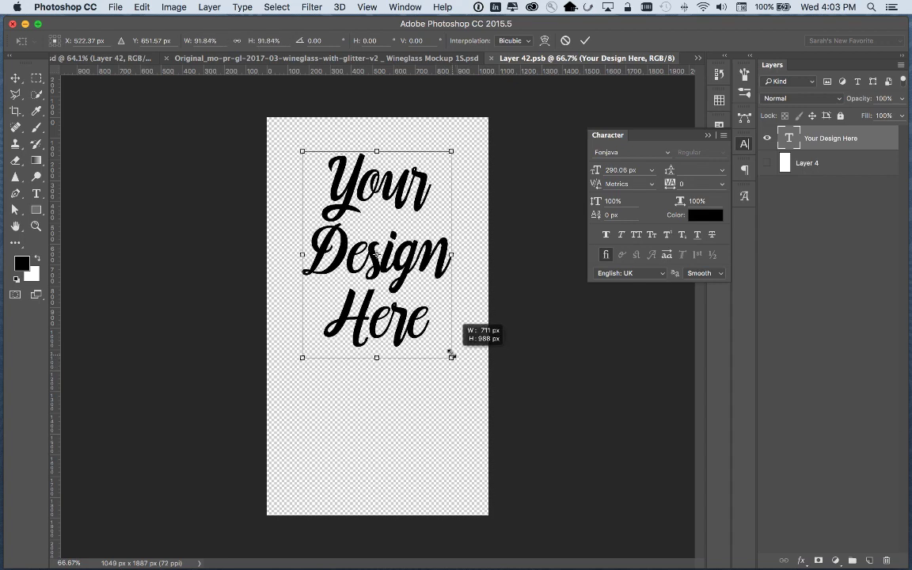
{"action": "key", "text": "Return"}
{"action": "left_click_drag", "start_coordinate": [437, 269], "coordinate": [437, 265]}
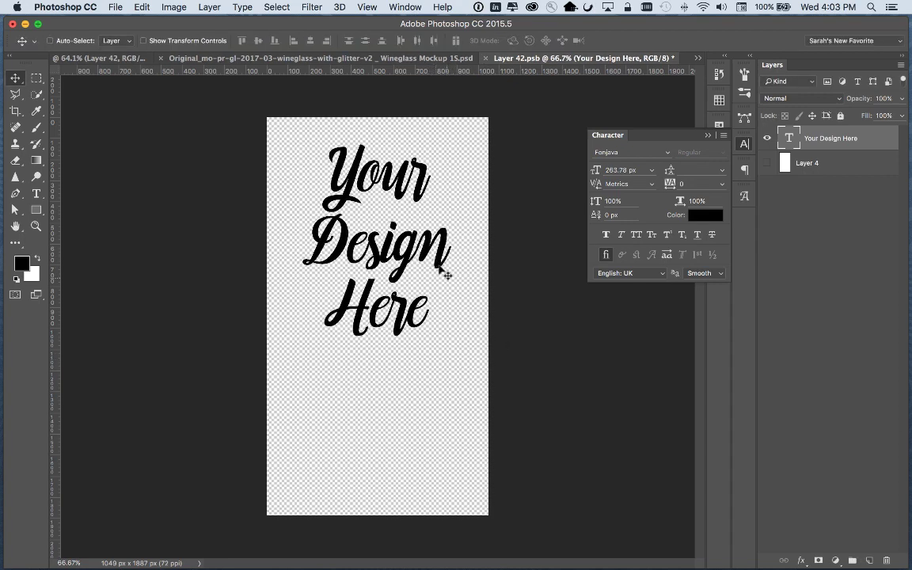
Save the resized design and view the smaller lettering on the mug mockup
{"action": "left_click", "coordinate": [107, 6]}
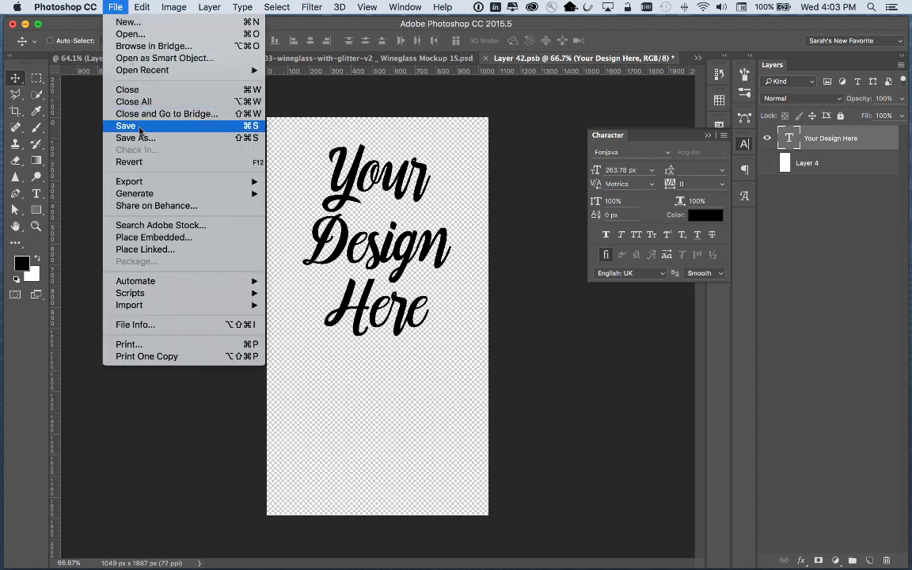
{"action": "left_click", "coordinate": [127, 124]}
{"action": "left_click", "coordinate": [89, 58]}
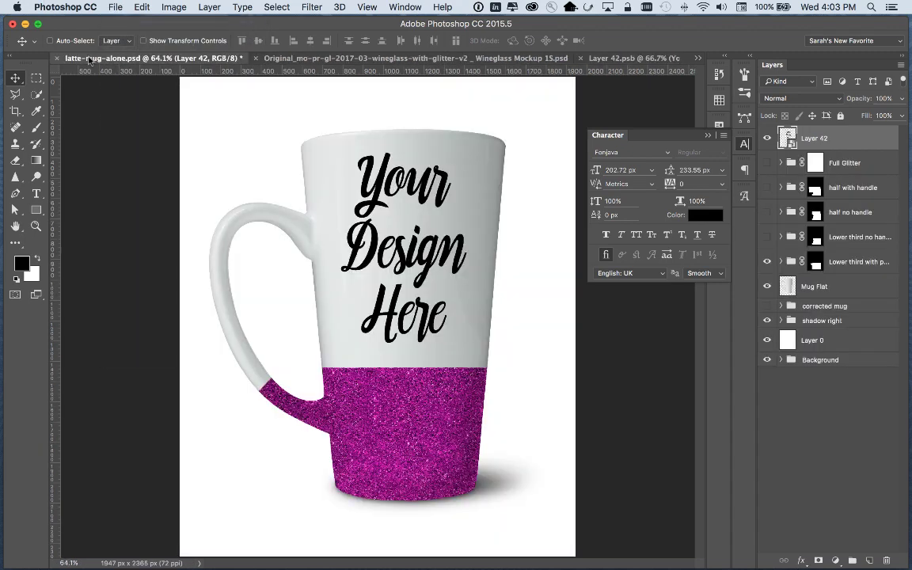